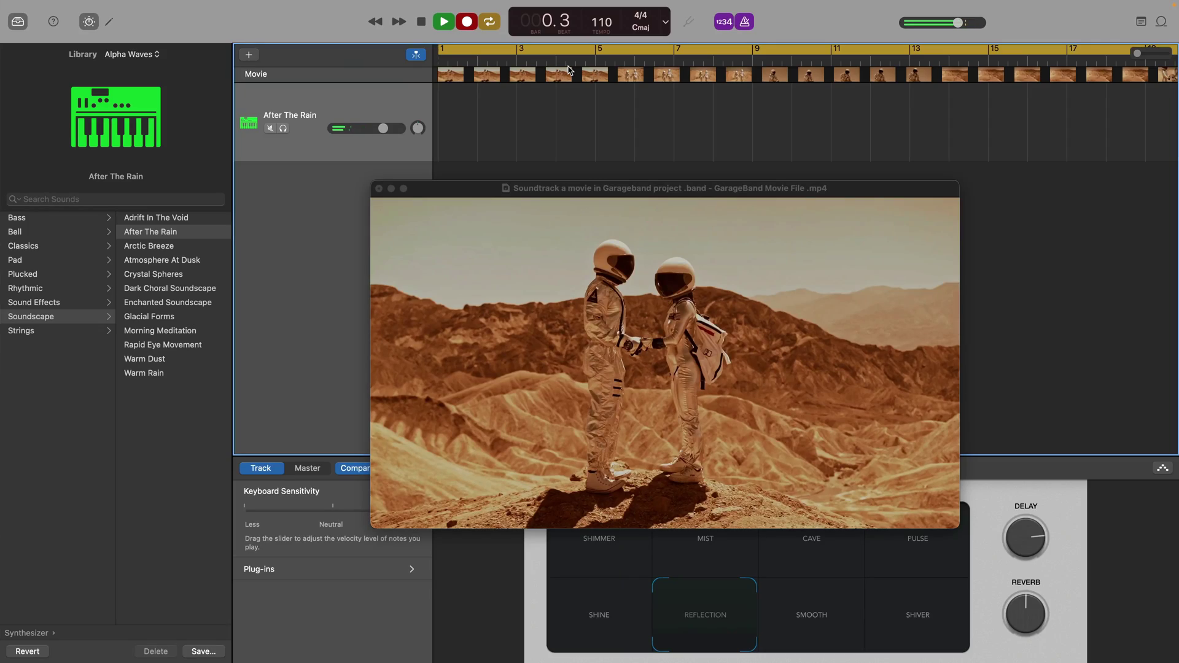
Play a few notes with the After The Rain synth sound while the movie runs.
key(f)
key(h)
key(k)
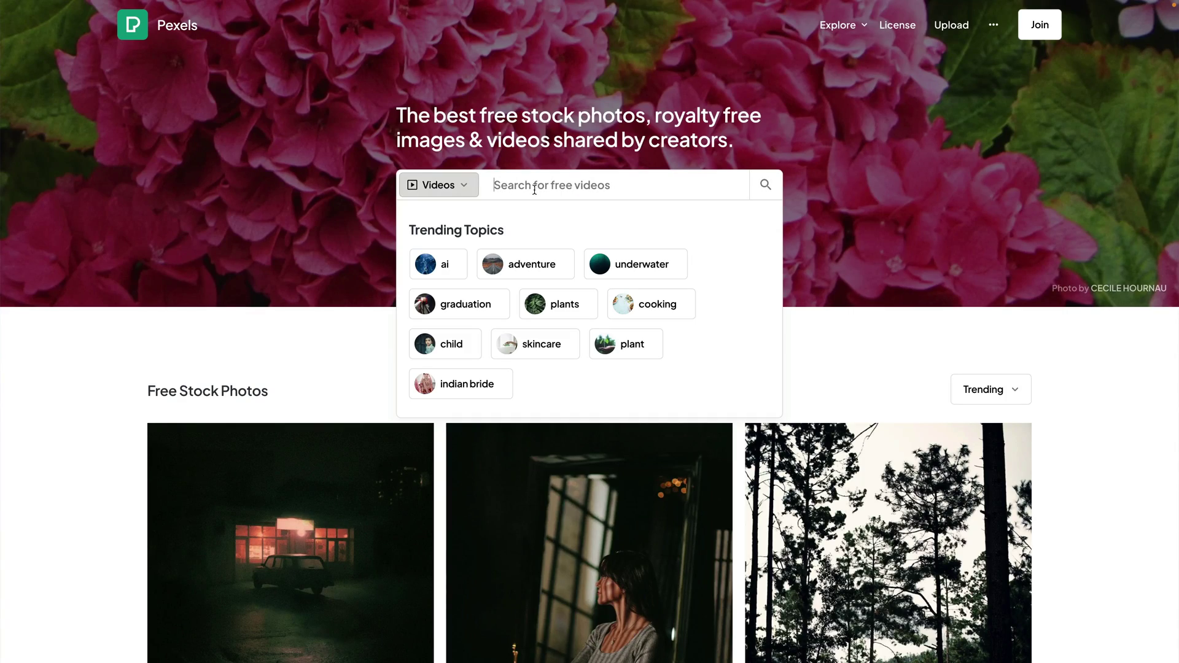
Search Pexels' free videos for "city in the rain" and preview stock clips.
text(city in the rain)
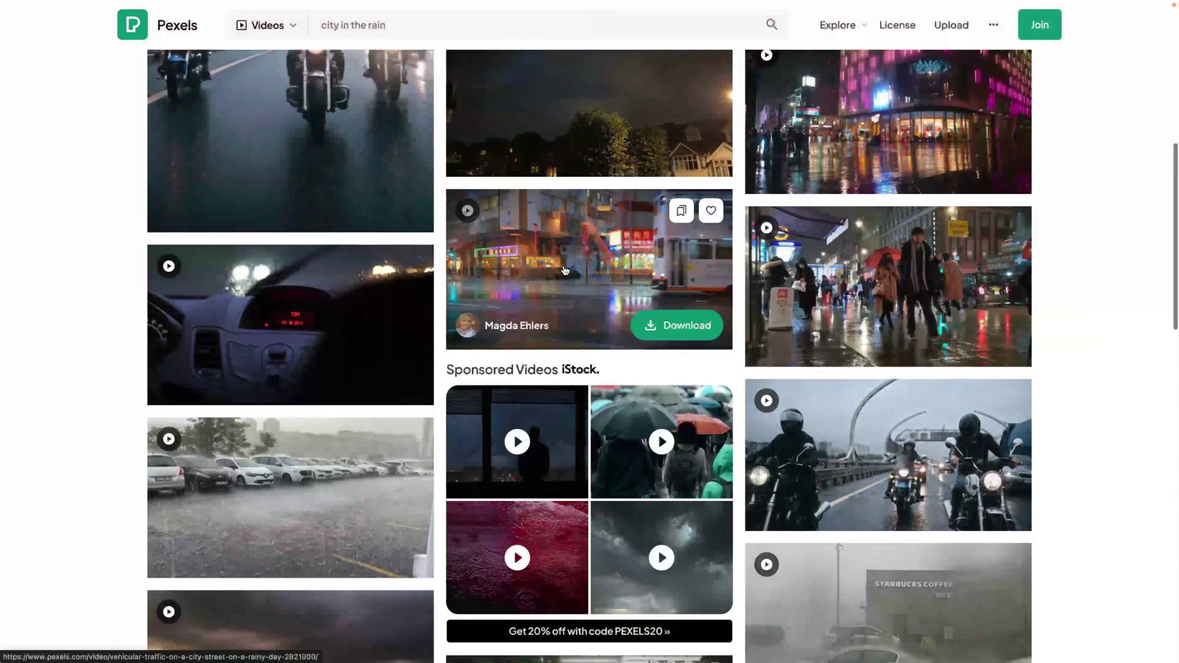
click(565, 271)
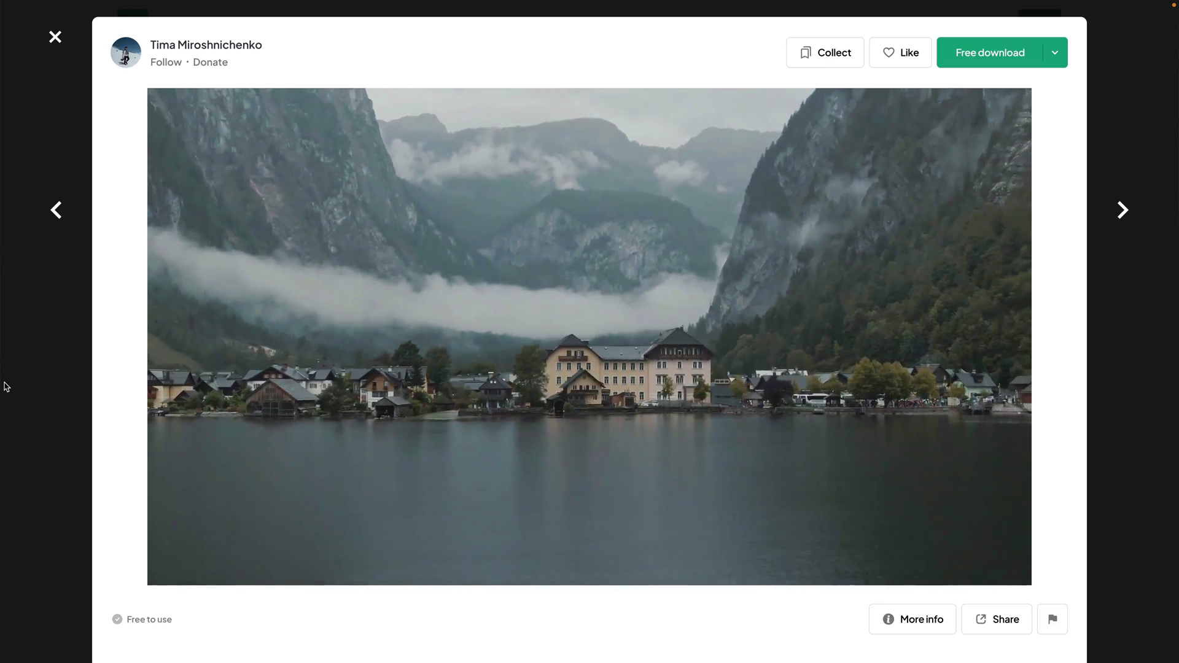
key(Right)
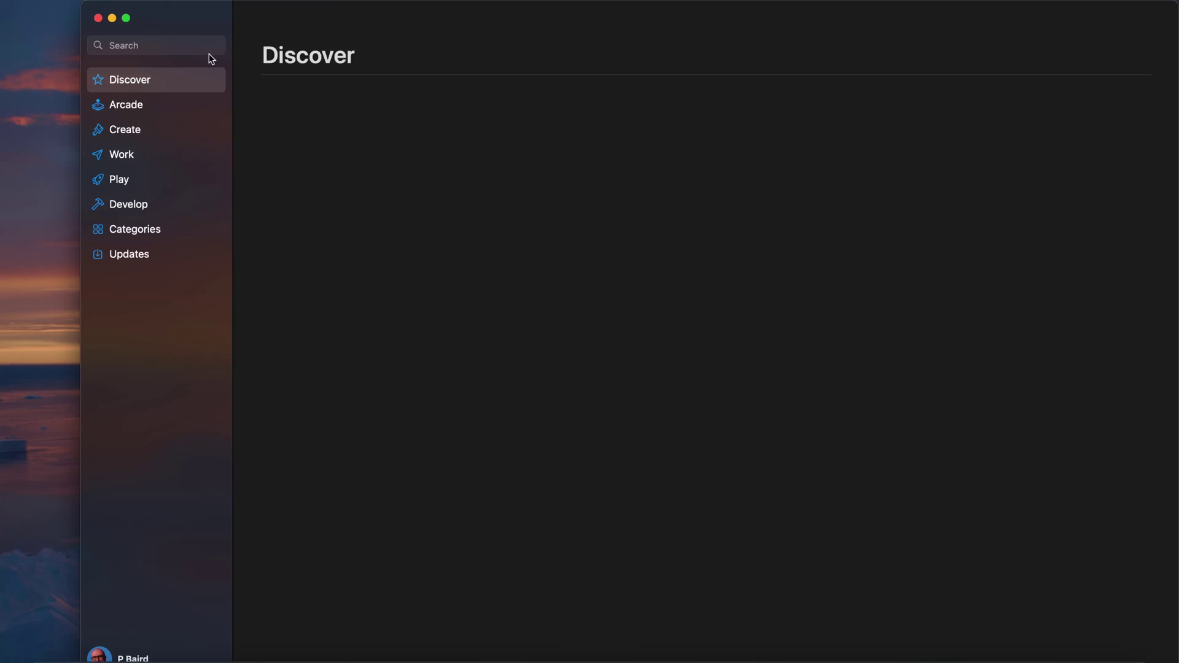
Search the App Store for "imovie" and choose iMovie from the results.
click(206, 48)
text(imovie)
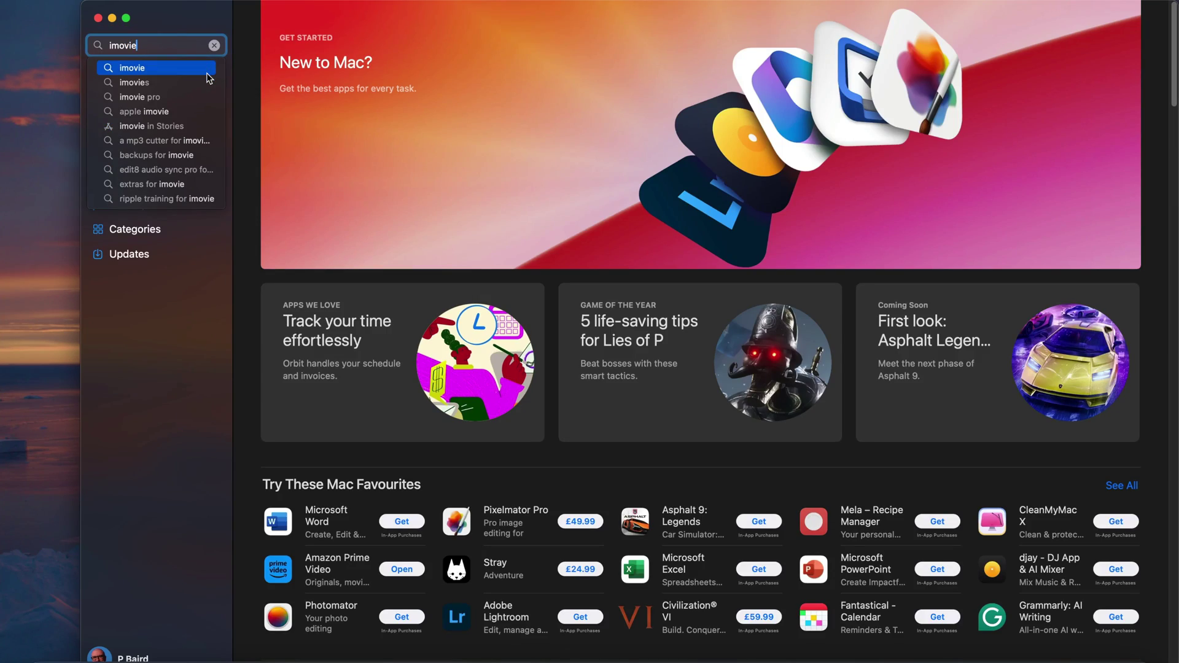
click(208, 70)
click(278, 134)
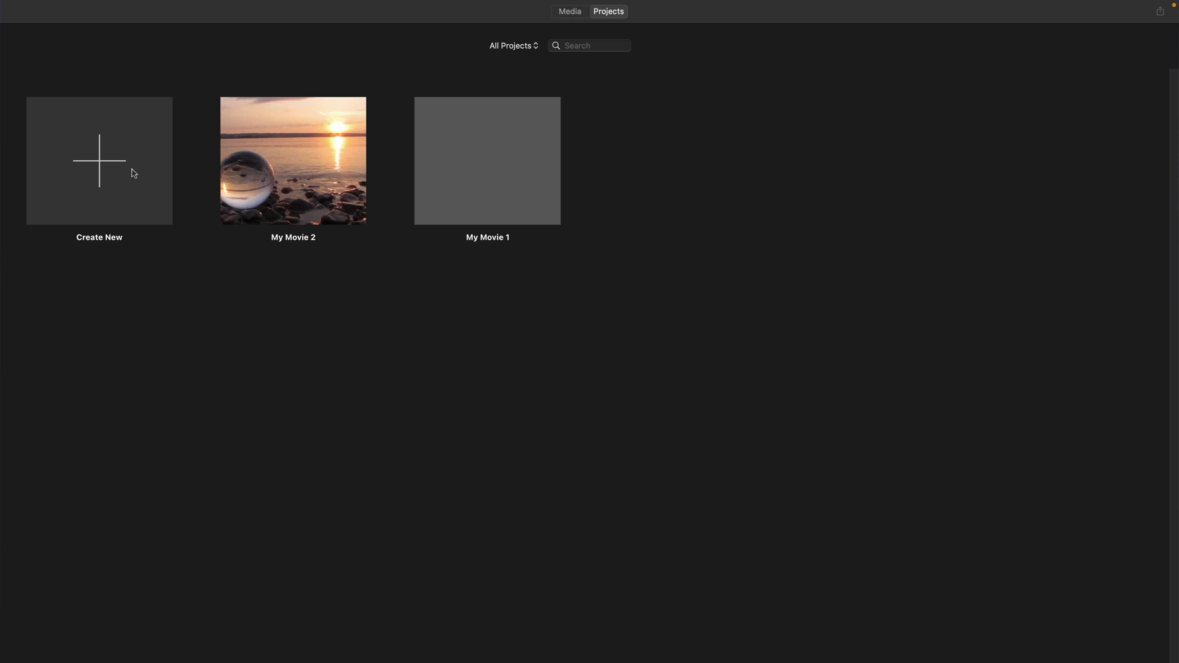
Create a new Movie project in iMovie and start importing media into it.
click(122, 173)
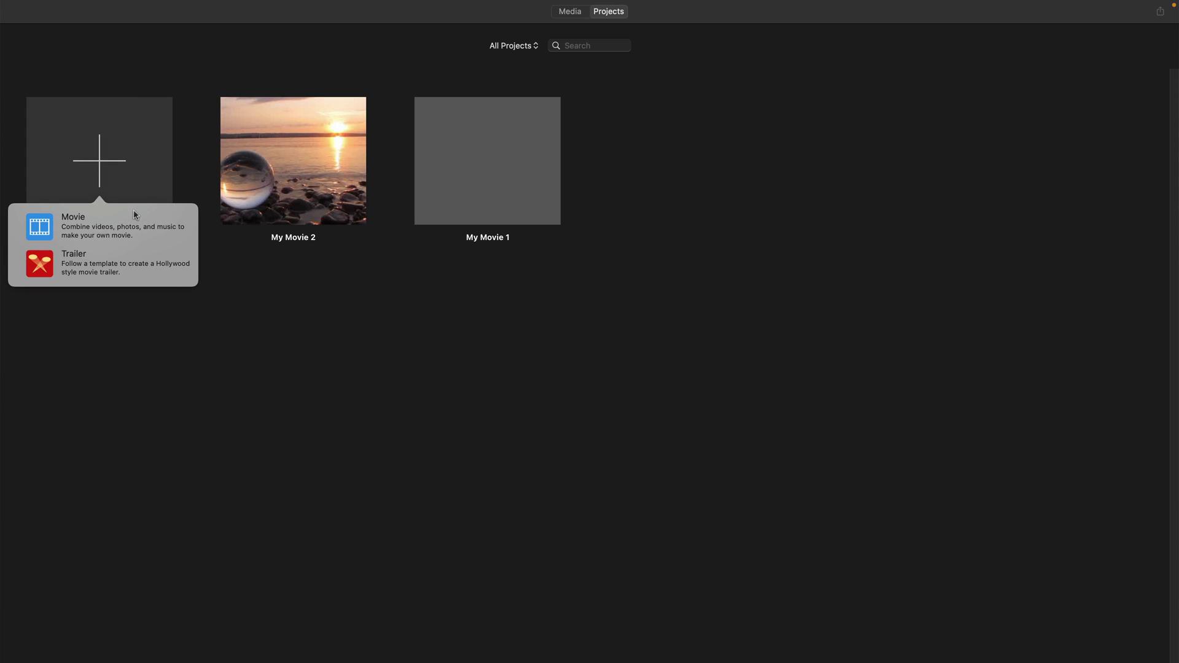
click(140, 227)
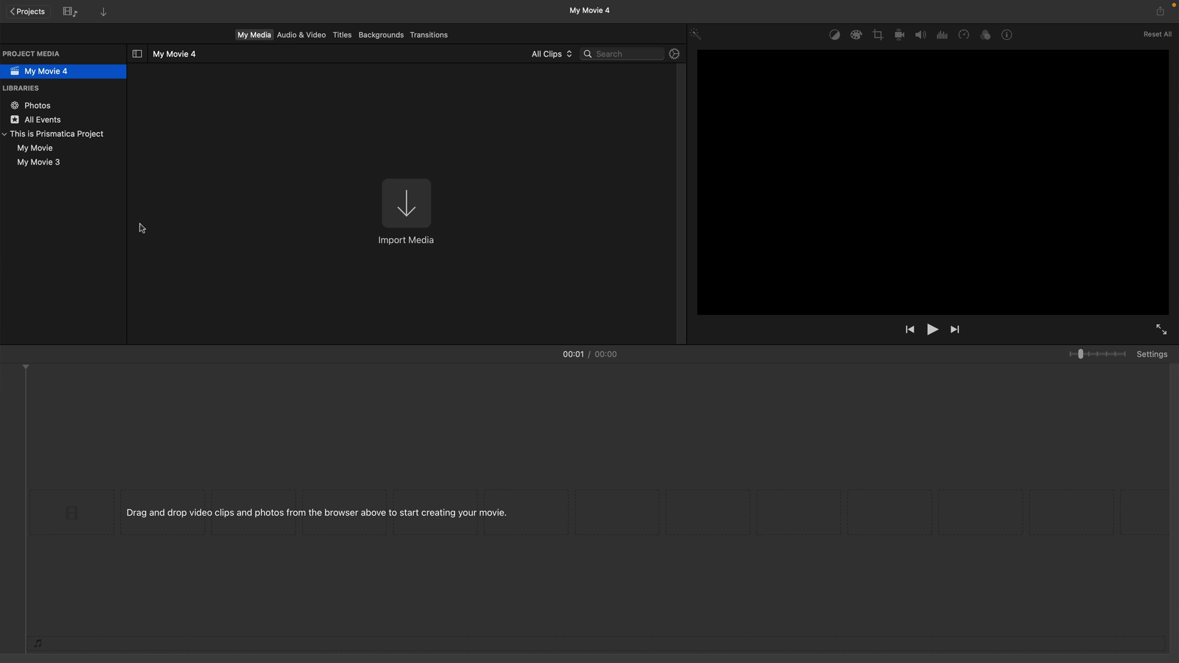
click(398, 211)
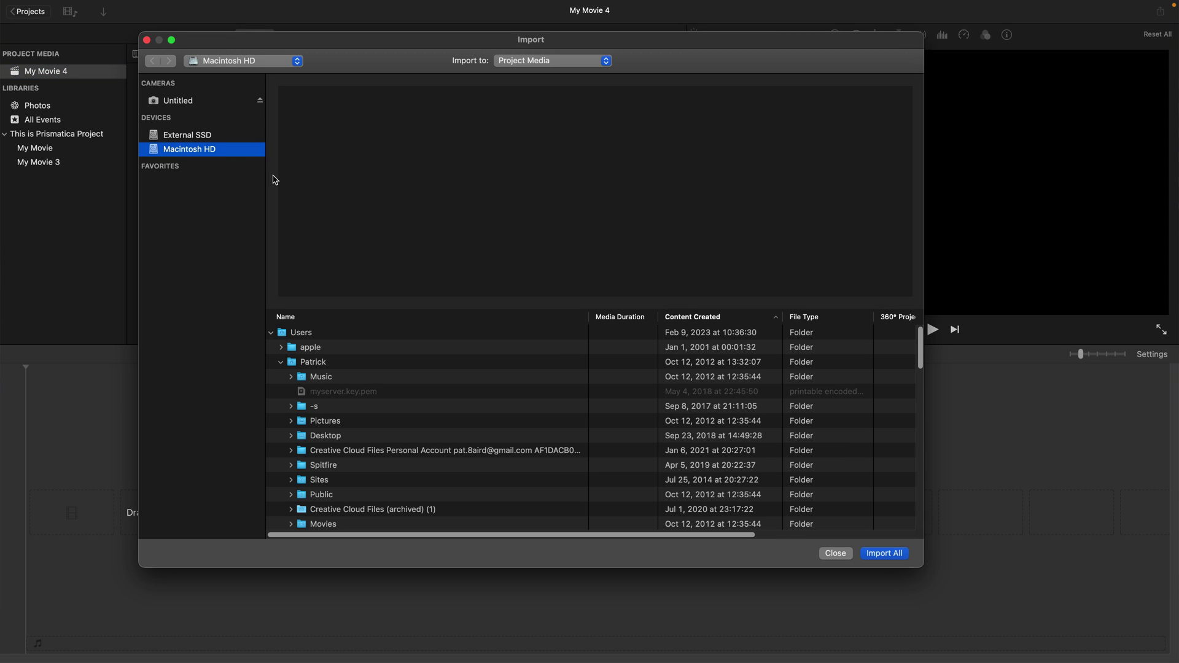
Expand the Downloads folder inside the user's home folder on Macintosh HD.
click(283, 365)
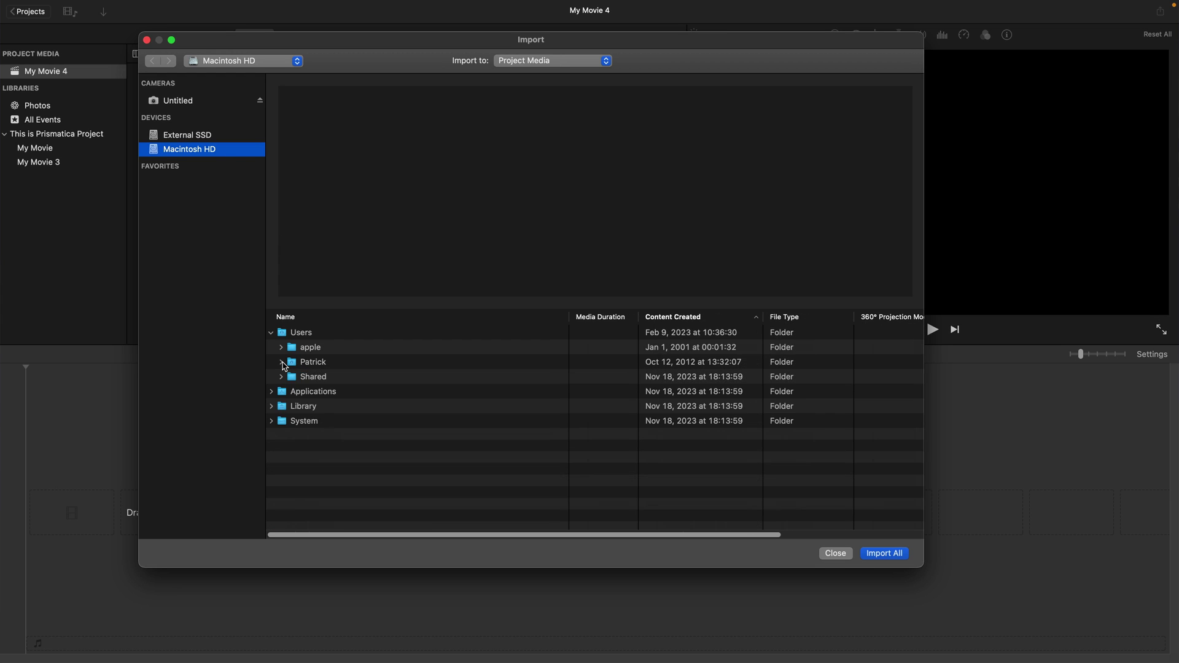
click(284, 365)
scroll(314, 369, down, 5)
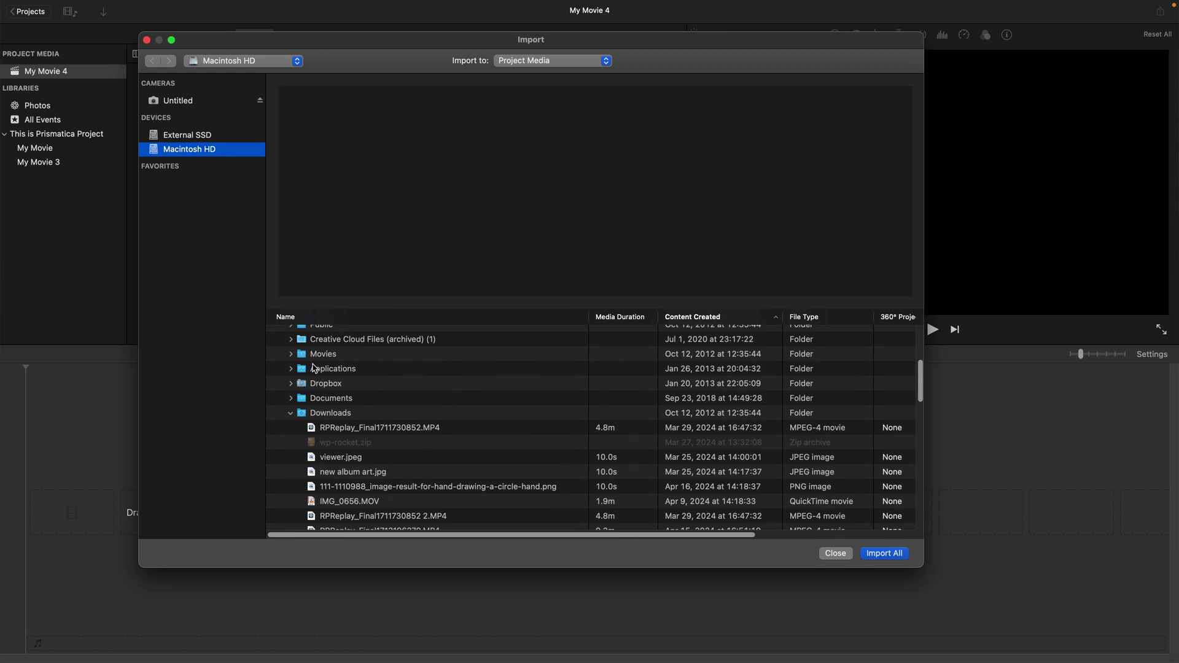
click(291, 414)
click(291, 449)
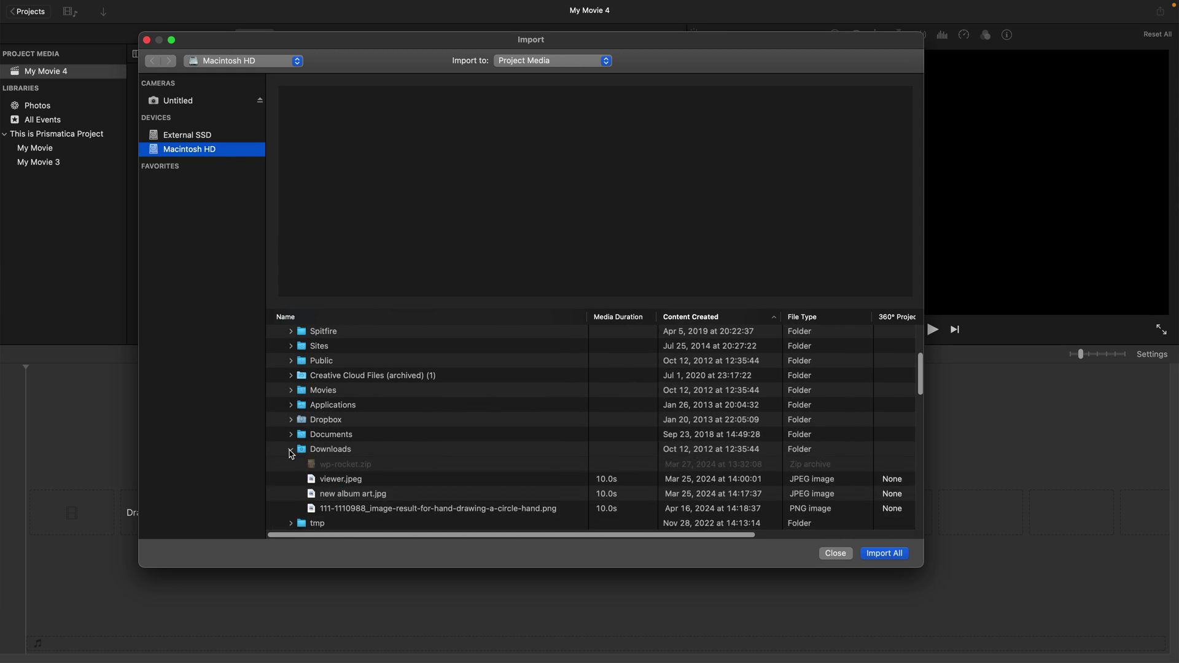
Import the five astronaut MP4 clips 8474638, 8474595, 8474629, 8474612 and 8474627 into the project media.
scroll(369, 454, down, 5)
scroll(422, 456, down, 3)
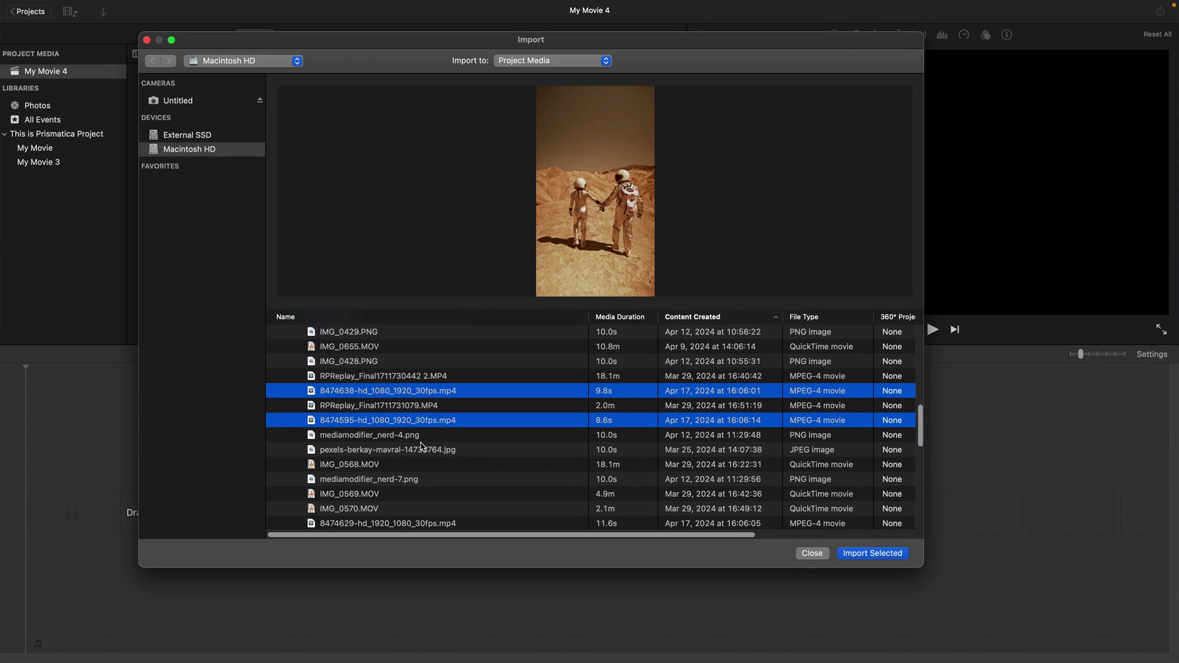
super+click(428, 470)
super+click(427, 499)
scroll(428, 500, down, 3)
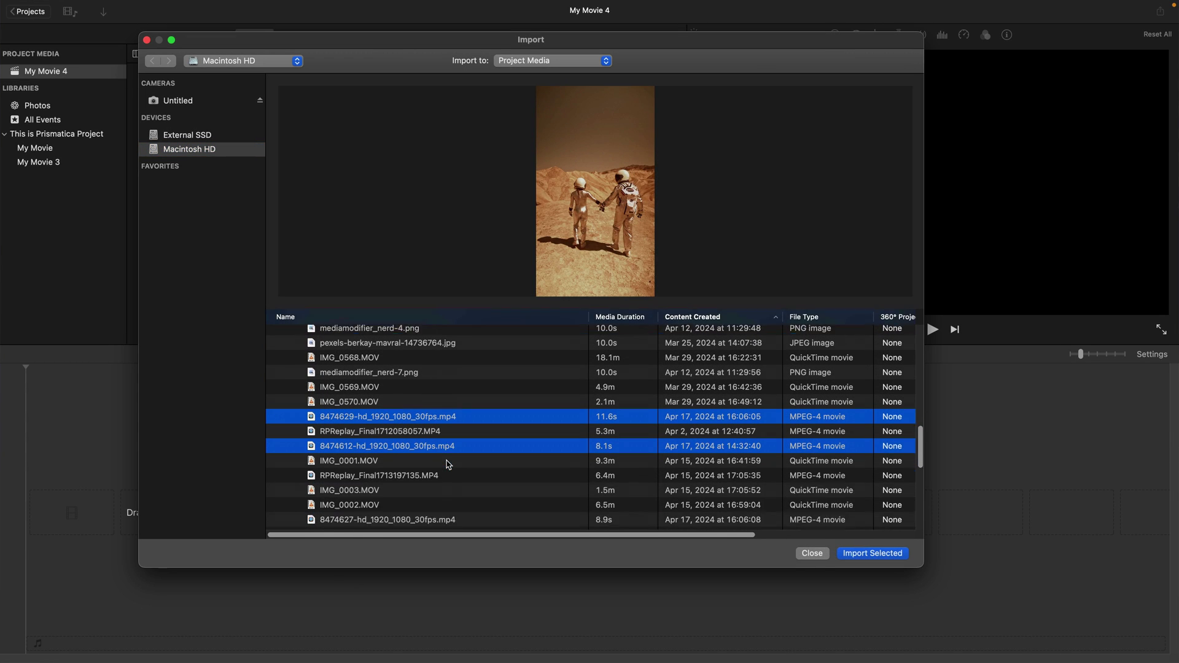
super+click(434, 492)
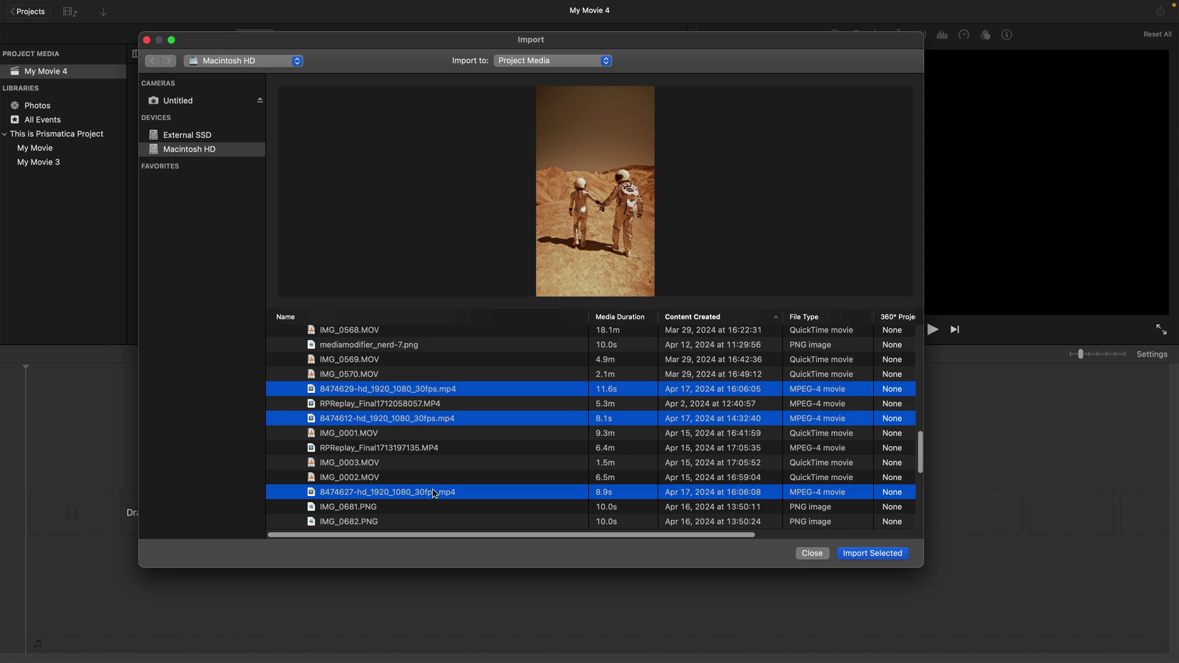
click(872, 553)
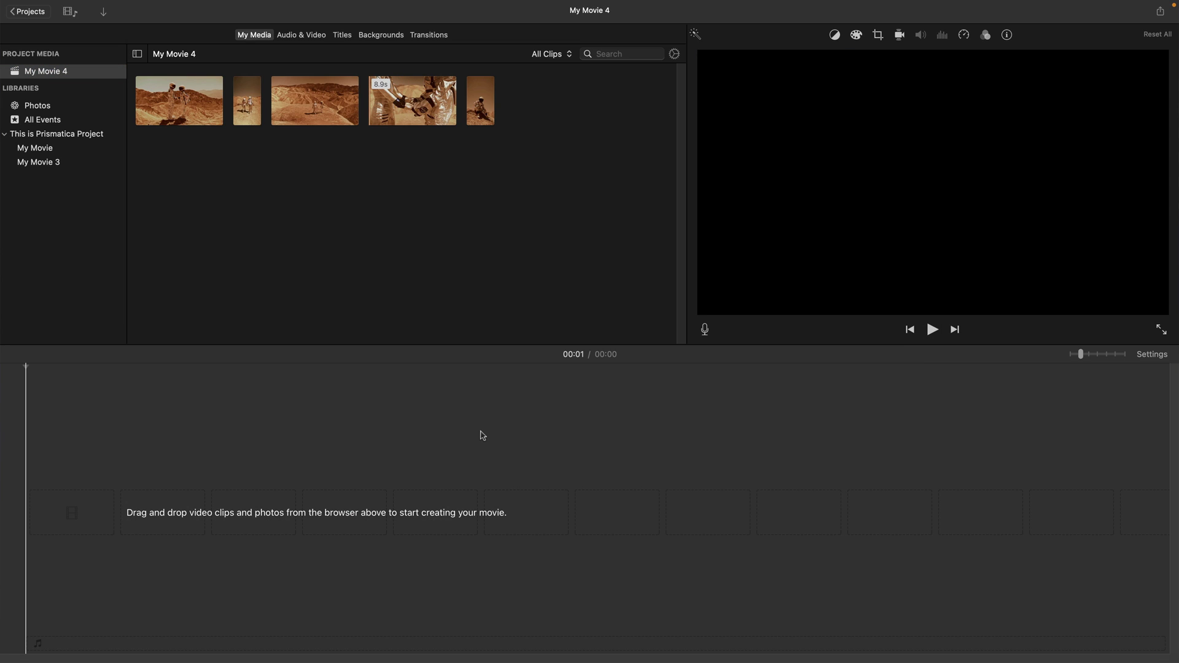
Add the first landscape astronaut clip to the timeline, followed by the vertical clip of the astronauts walking.
drag(177, 100, 101, 482)
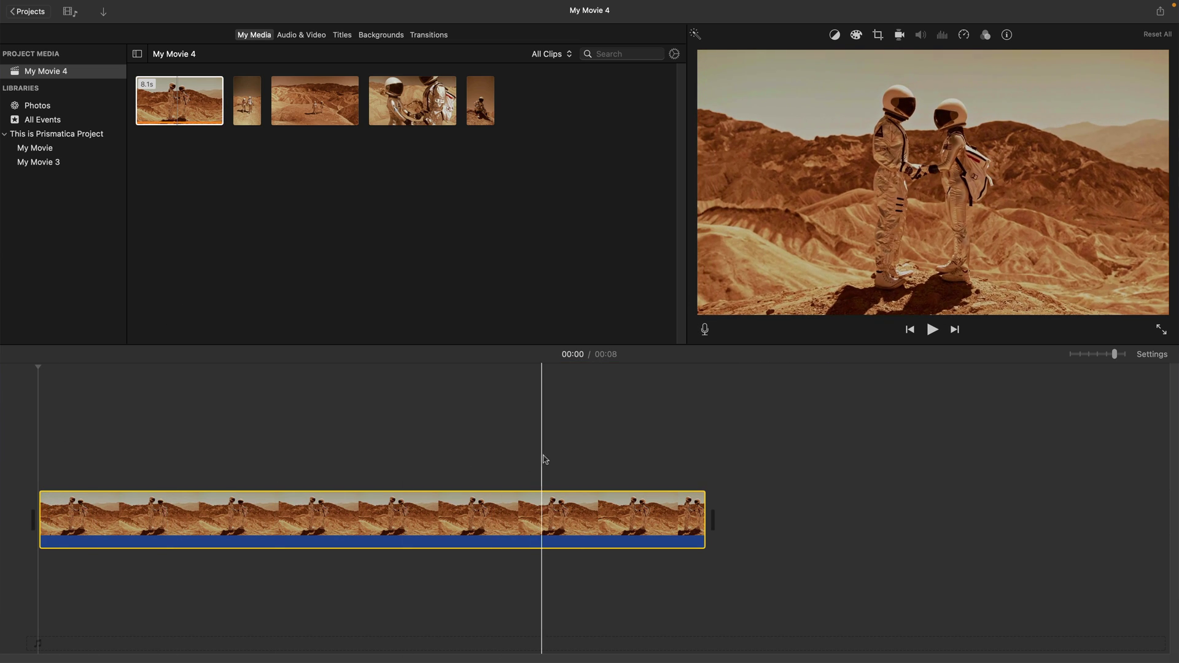
drag(254, 106, 706, 509)
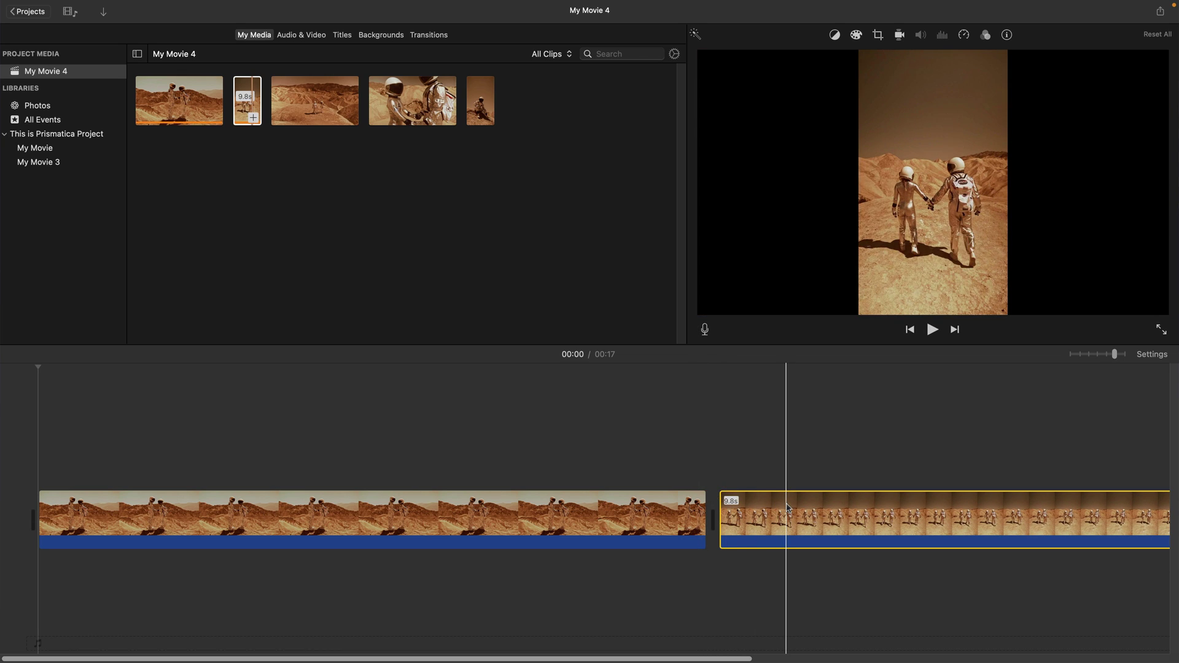
Set the vertical clip to Crop to Fill and lower the crop frame onto the two astronauts.
click(797, 513)
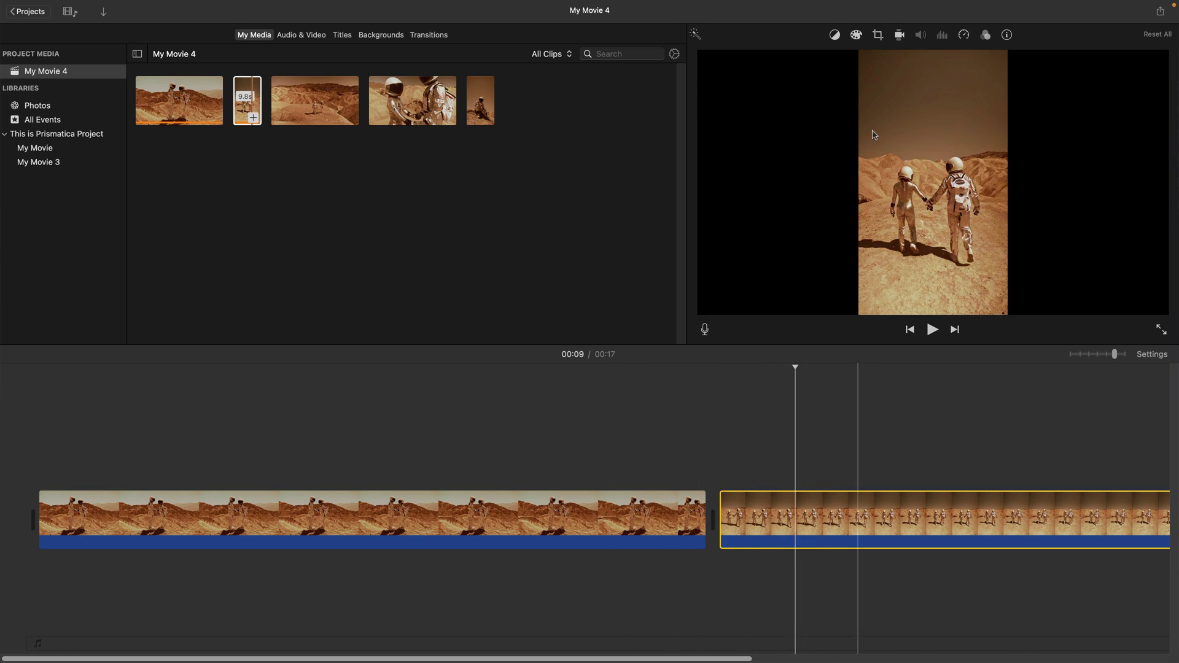
click(878, 37)
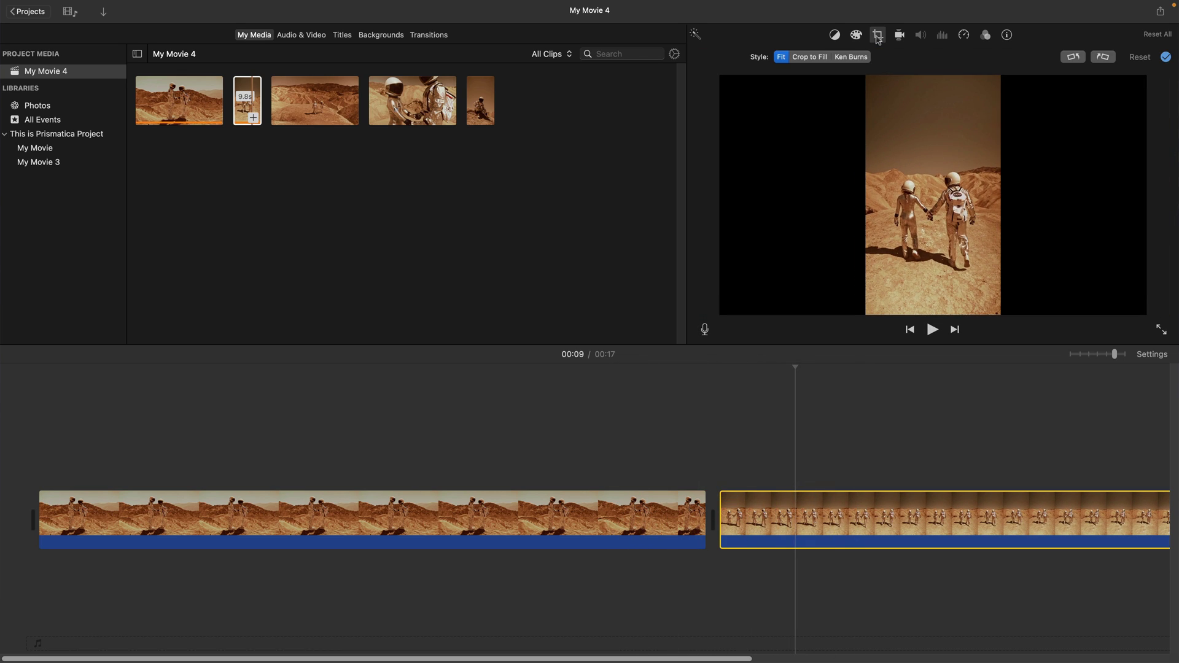
click(812, 57)
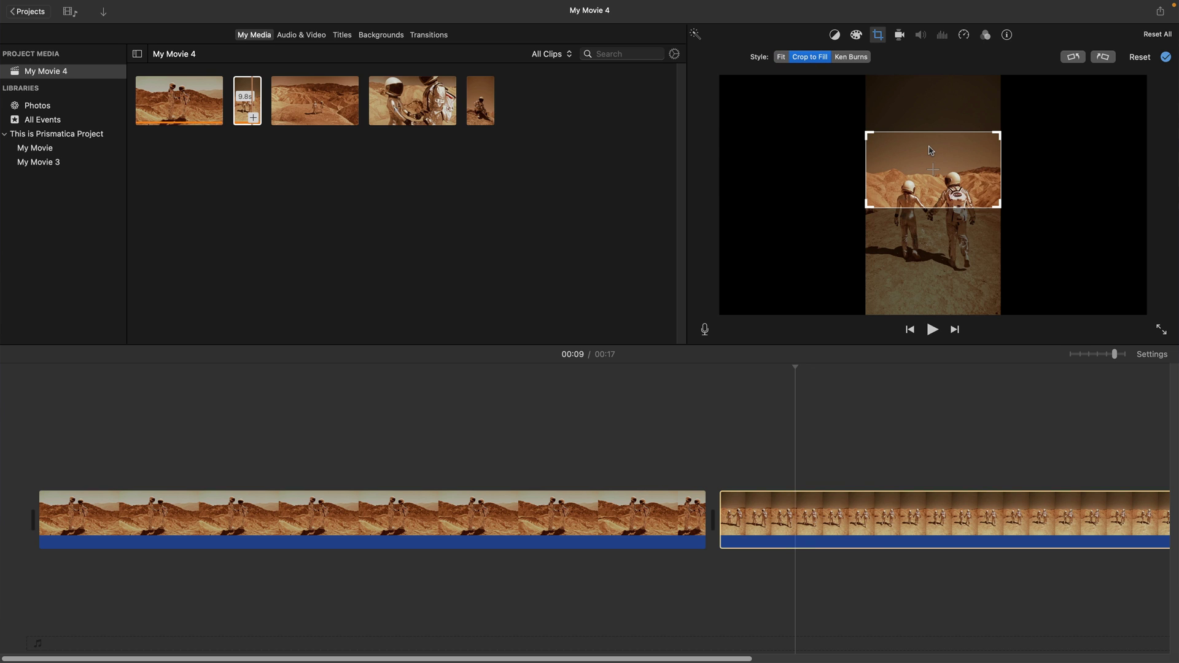
drag(931, 150, 931, 182)
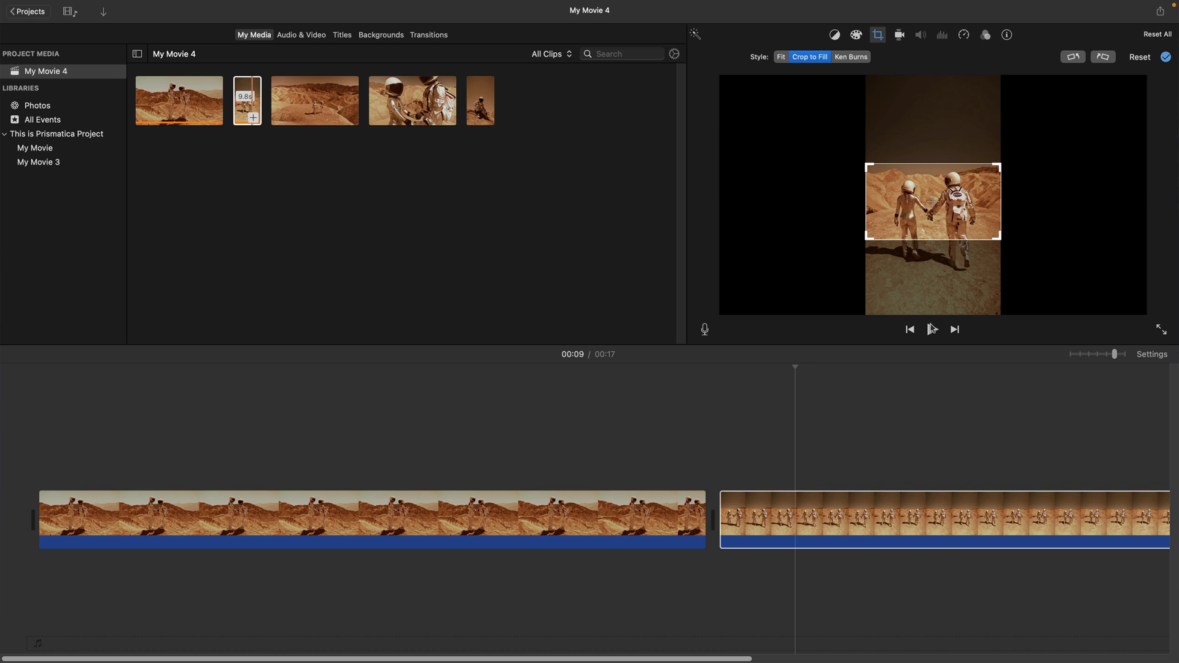
click(642, 438)
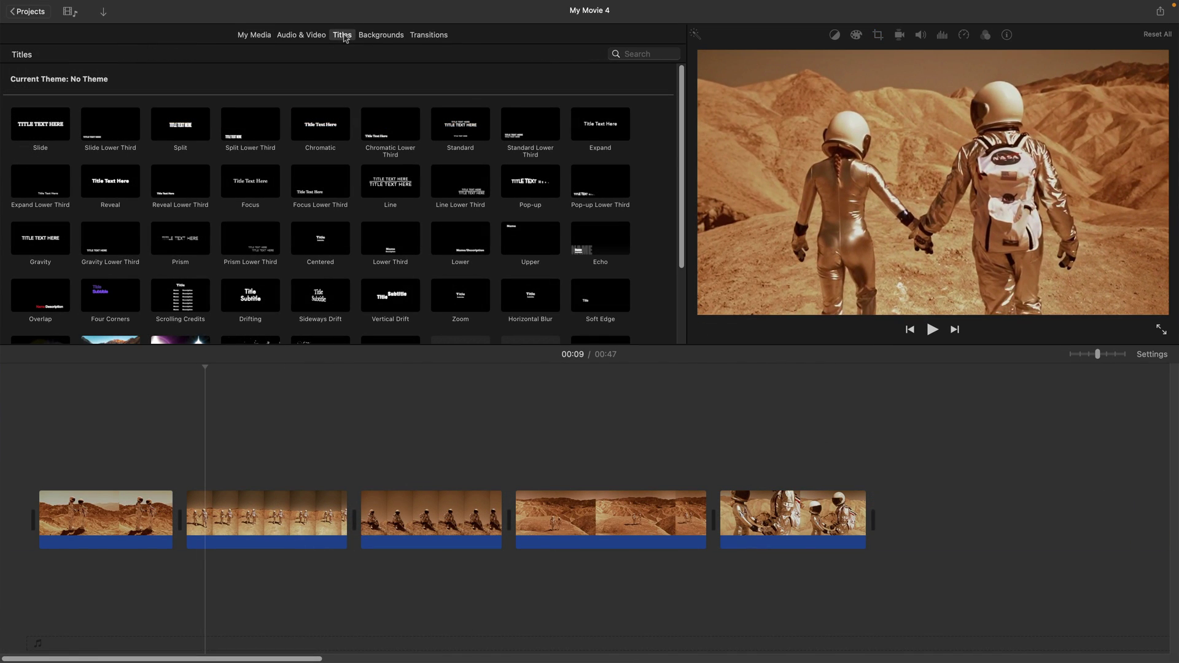
click(373, 35)
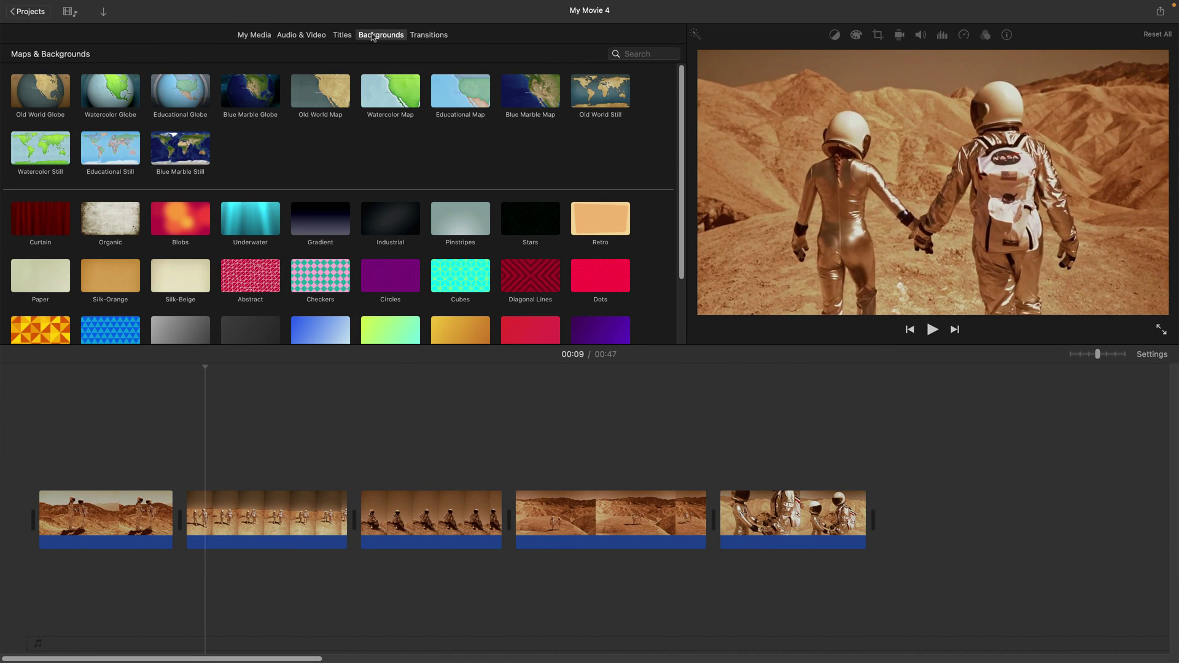
click(426, 35)
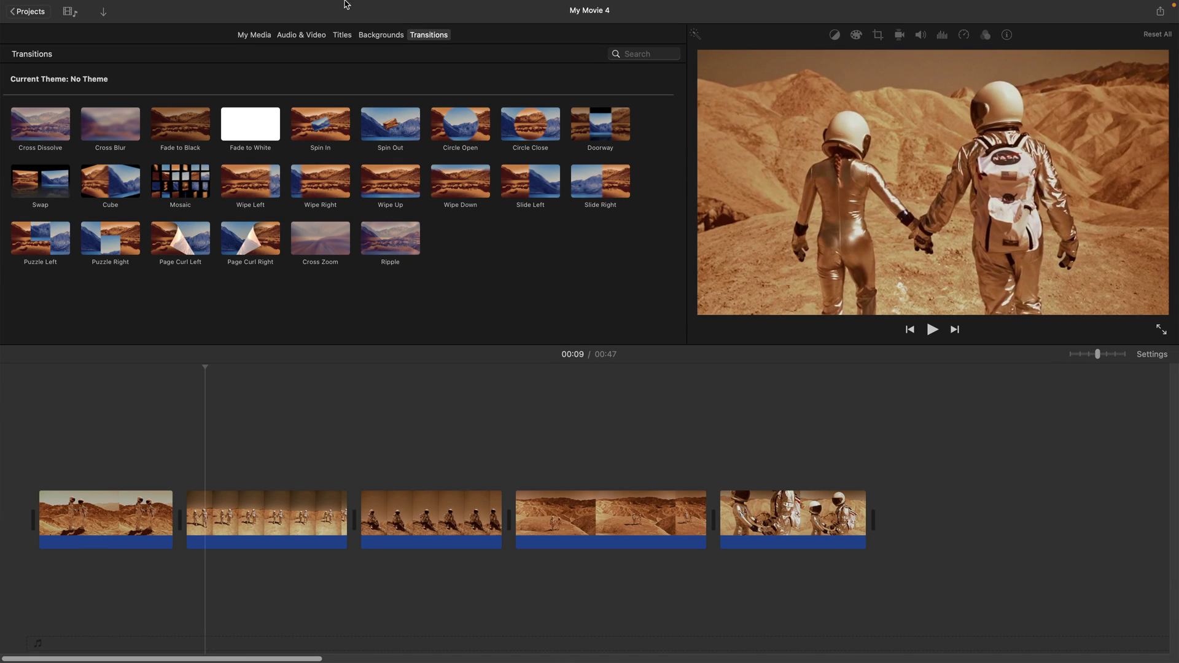
Export the movie as a file with High quality and Faster compression, saving it as My Movie 4 on the Desktop.
mouse_move(130, 4)
click(78, 6)
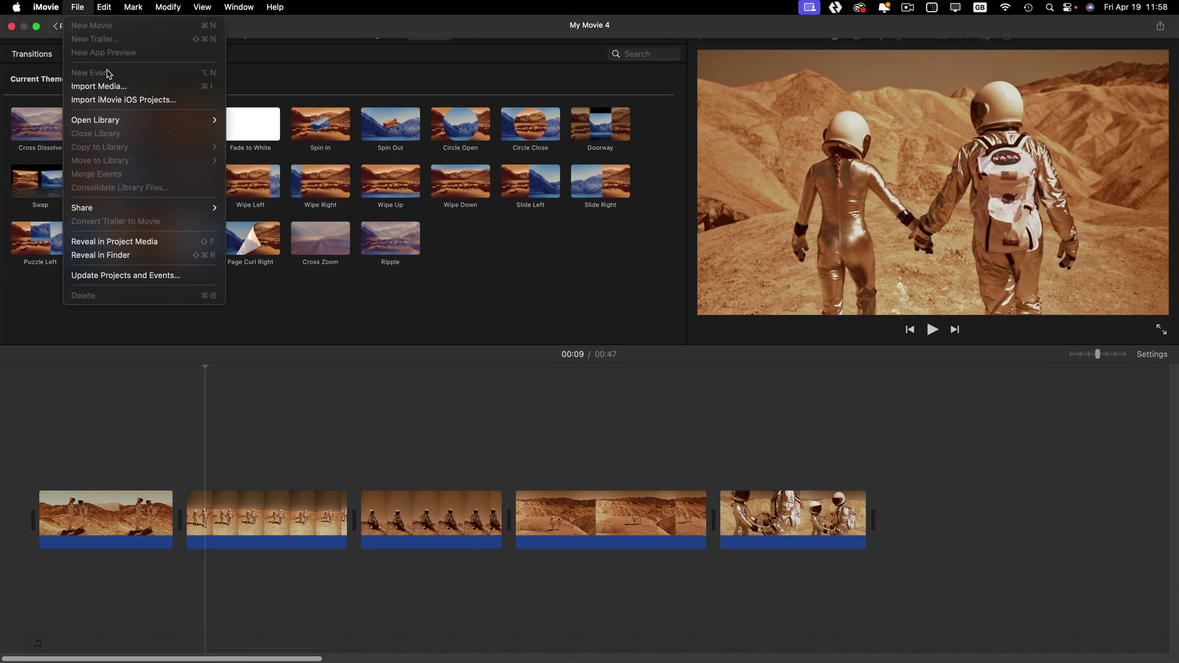
mouse_move(184, 208)
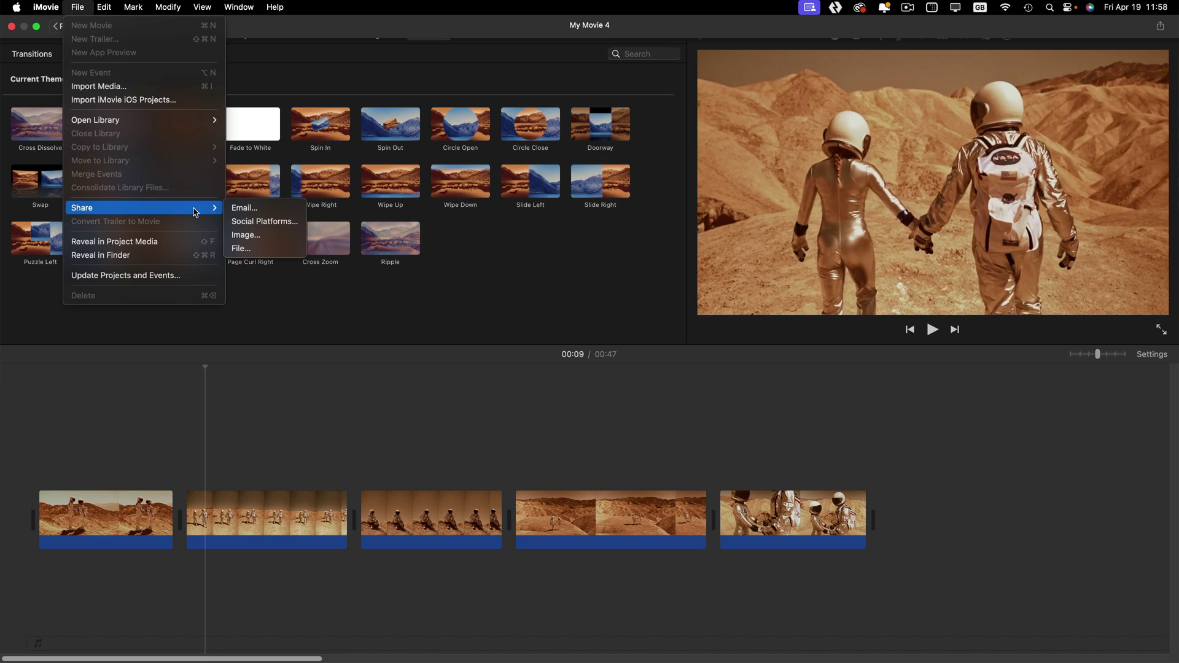
click(279, 253)
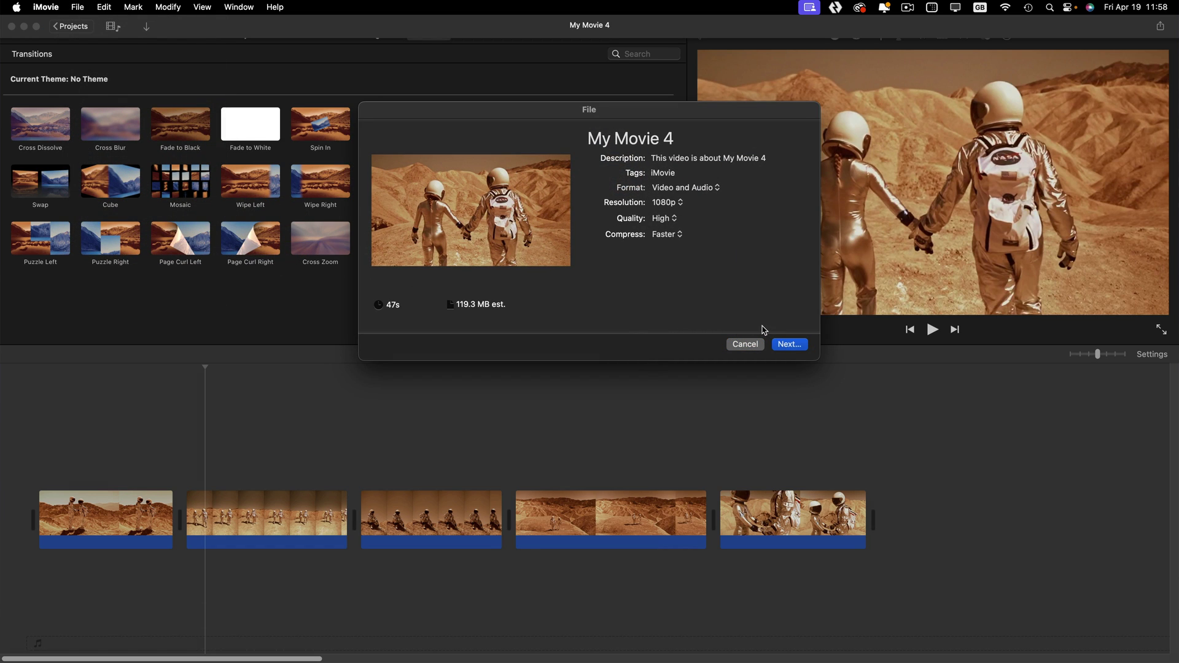
click(667, 235)
click(675, 237)
click(668, 219)
click(671, 220)
click(790, 344)
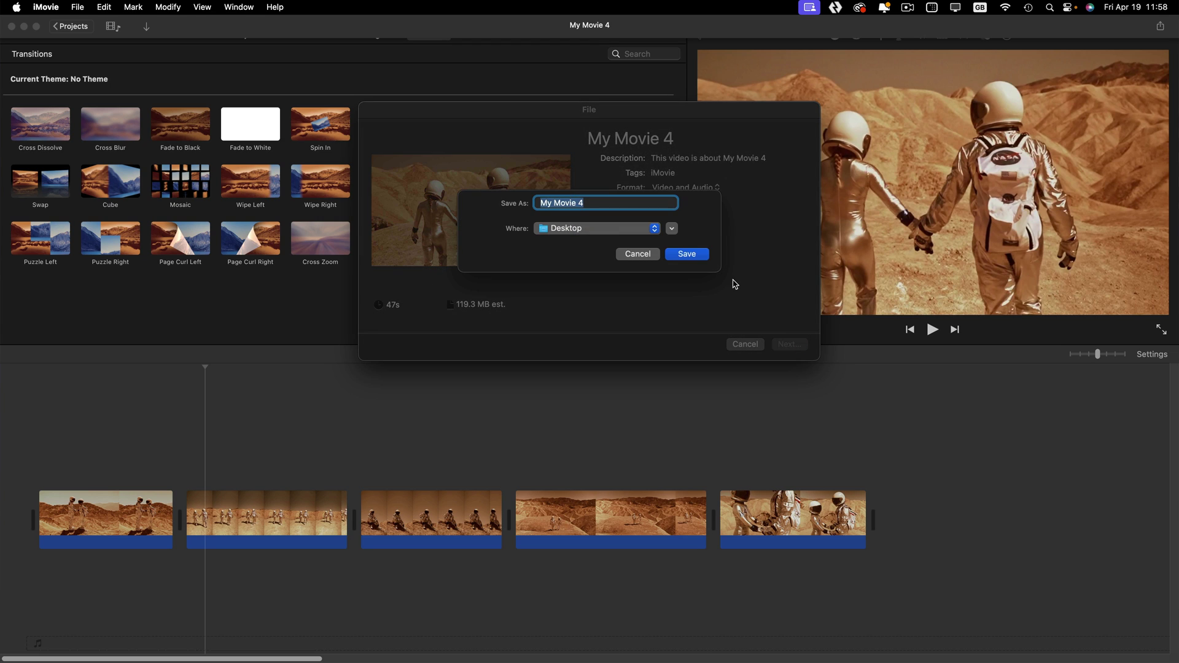
click(703, 255)
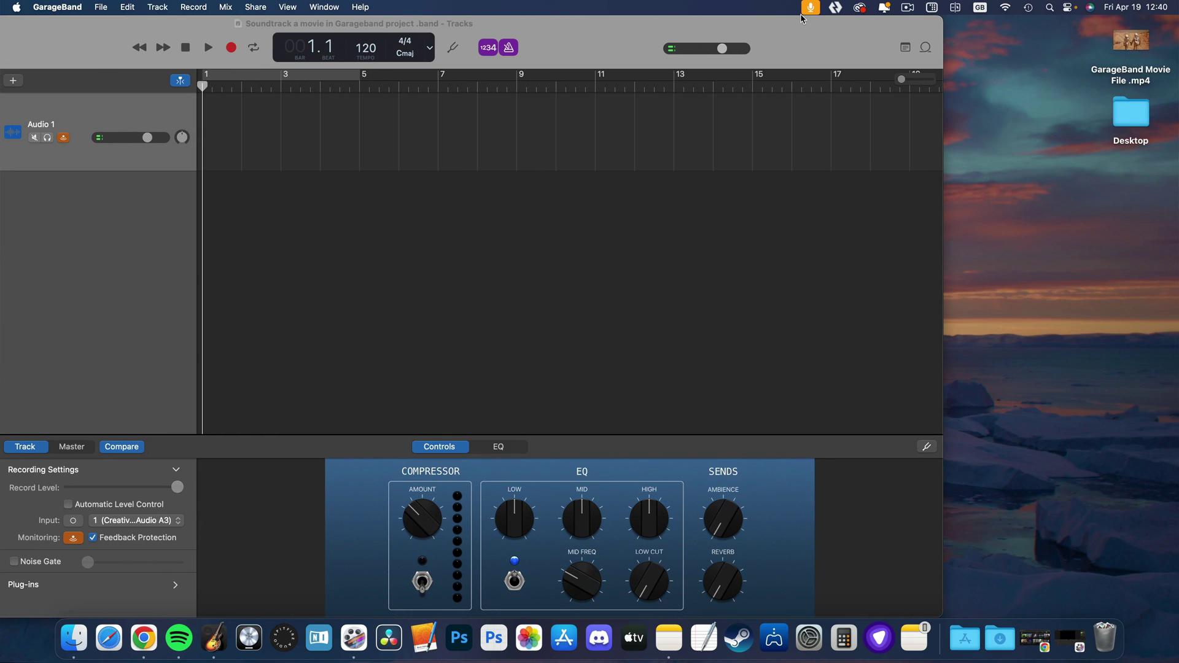
Switch to GarageBand and add GarageBand Movie File .mp4 from the desktop to the project's tracks area.
click(1123, 41)
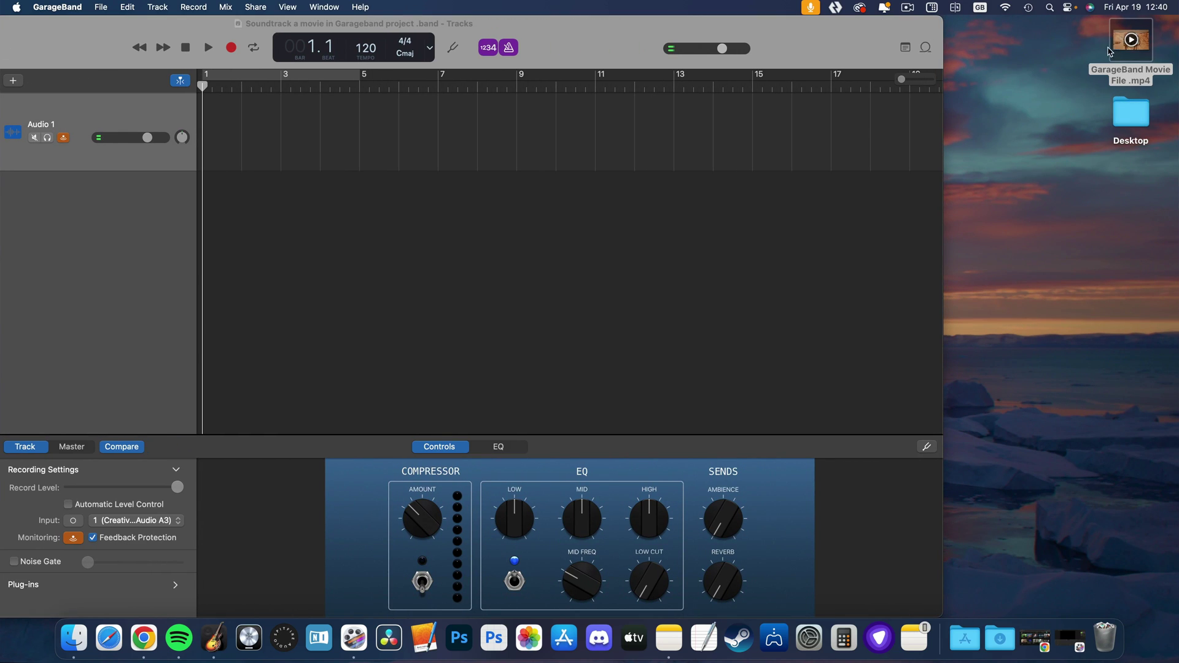
drag(1111, 51, 498, 125)
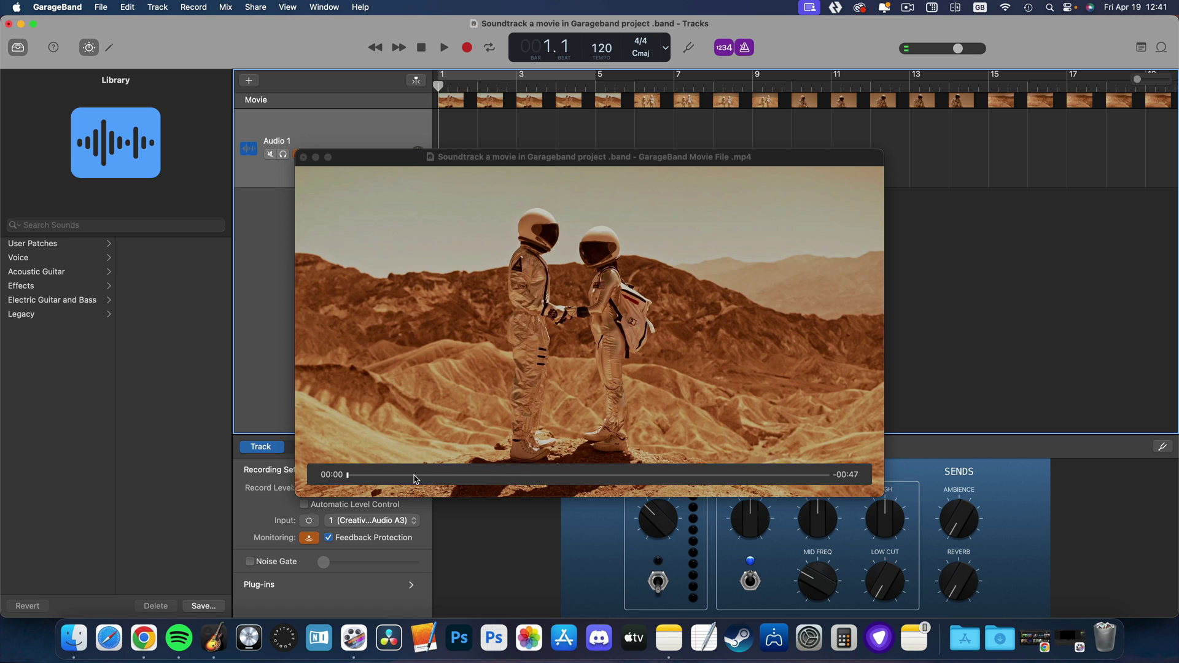
Skim through the imported movie at several points in its preview window.
click(416, 479)
click(451, 479)
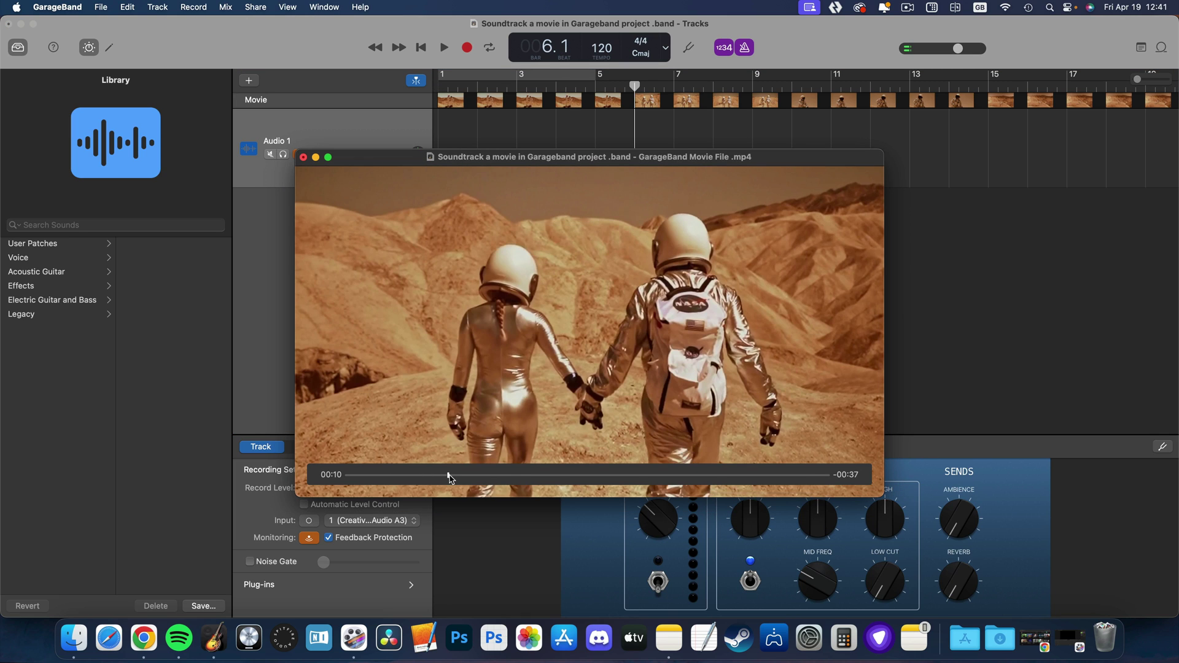
click(503, 479)
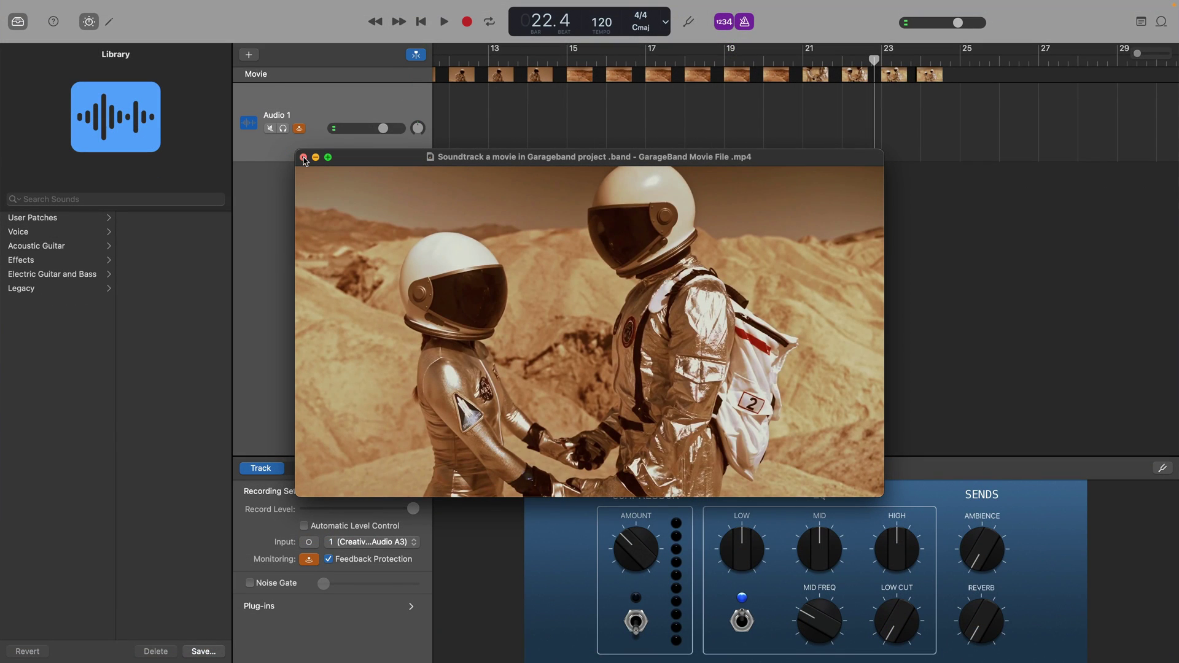
Try to close the movie window and bring it back from the Movie track.
click(304, 158)
click(420, 75)
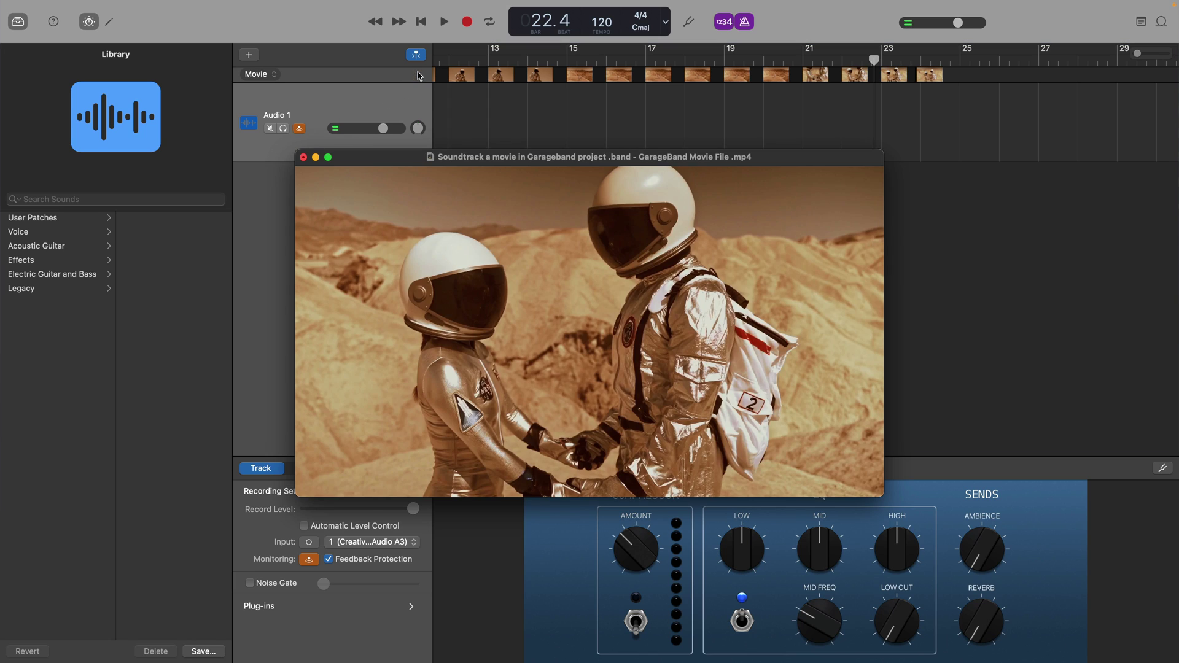
Close the movie preview window and choose the Alpha Waves sound pack for the software instrument track.
click(303, 158)
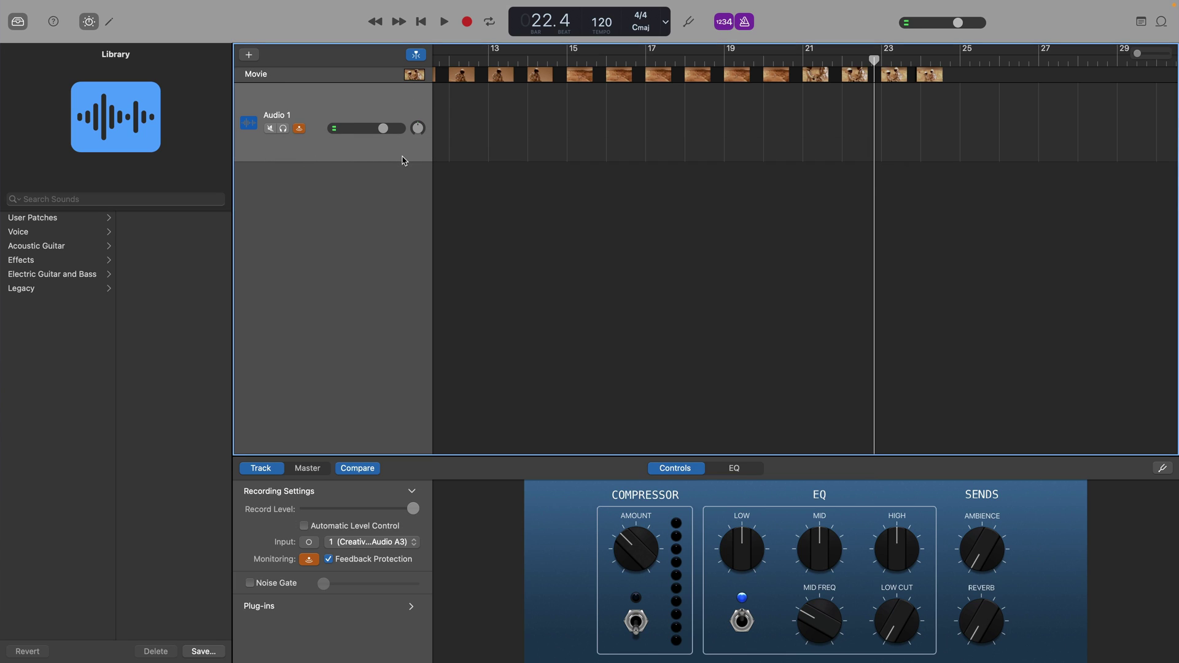
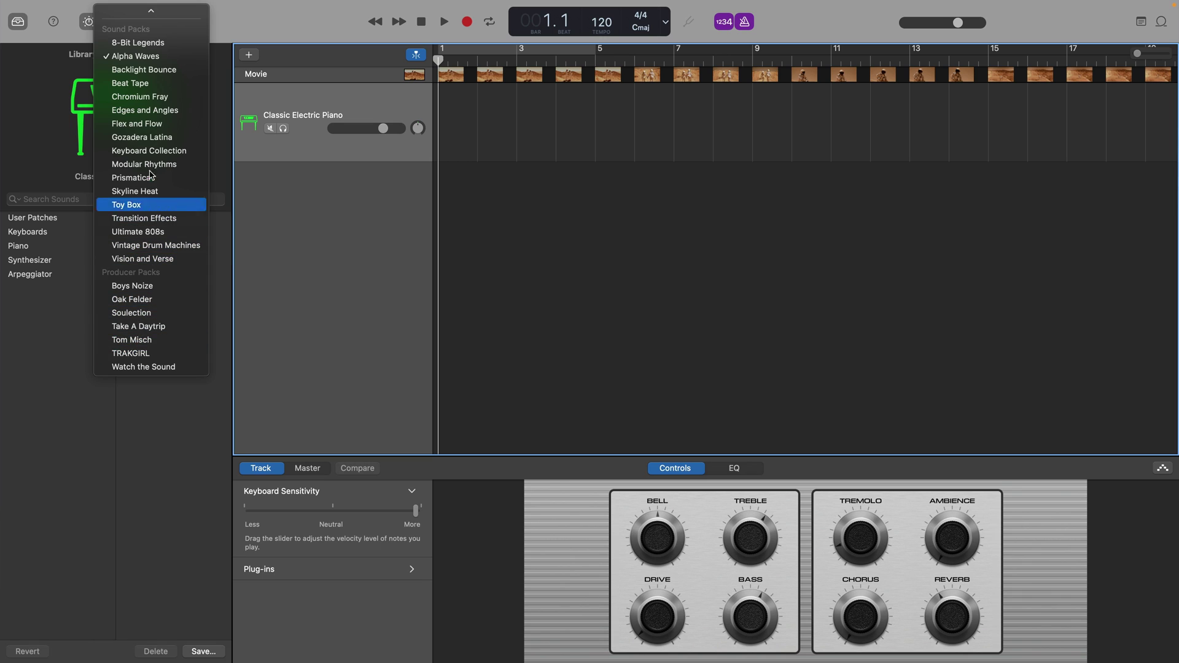
click(156, 59)
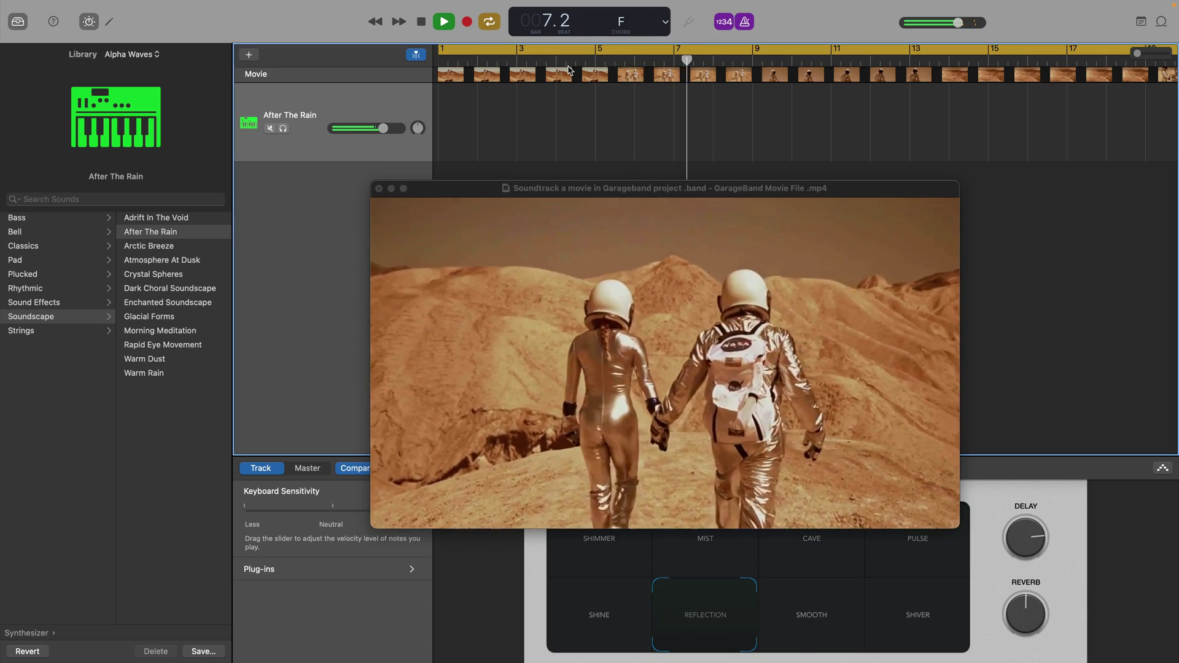
Return to the start of the project and record a part on the After The Rain track.
key(Return)
key(r)
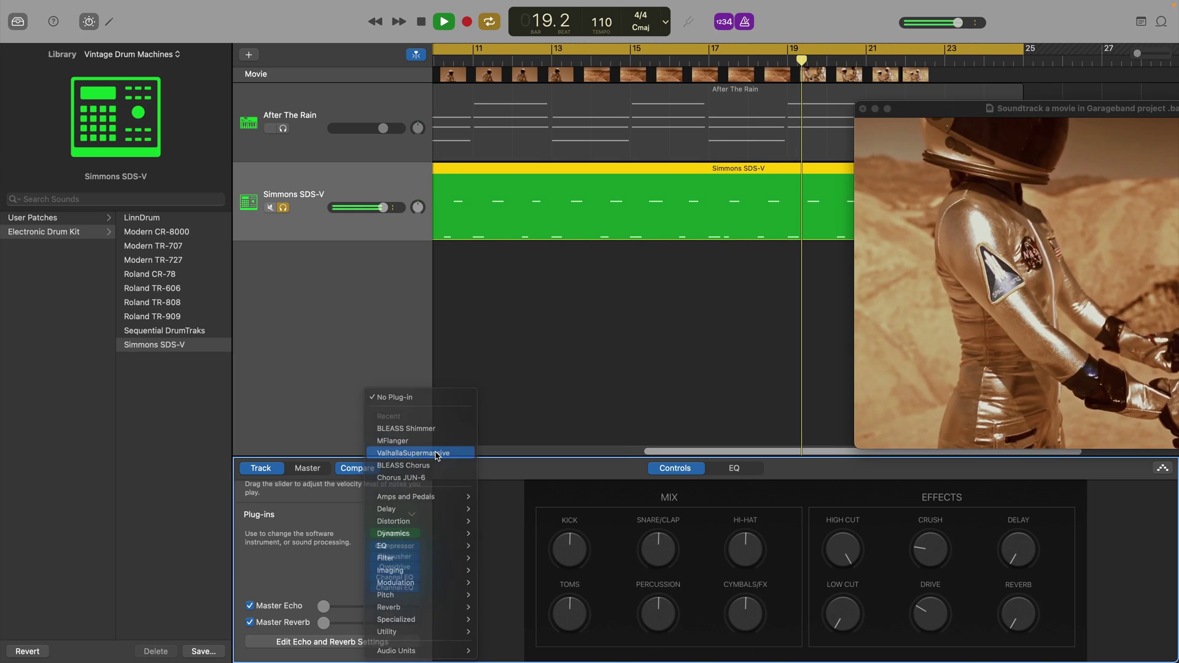
Add the ValhallaSupermassive plug-in to the Simmons SDS-V track, load its medium reverb preset Bright Room, and play from around bar 18.
click(414, 452)
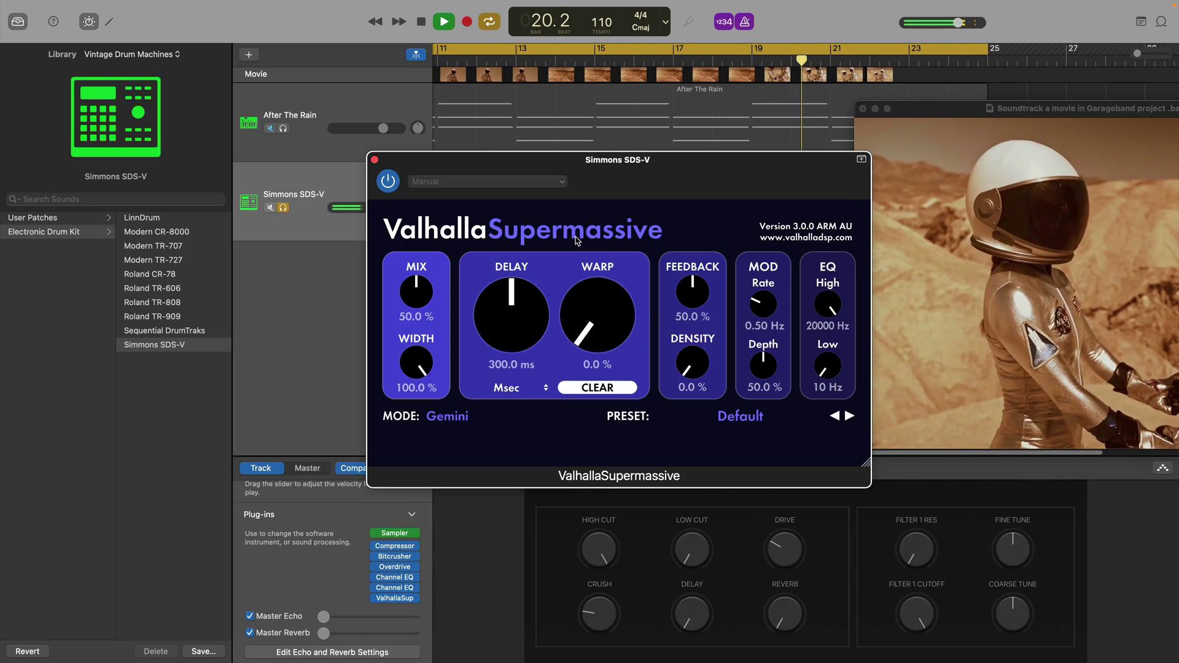
click(751, 420)
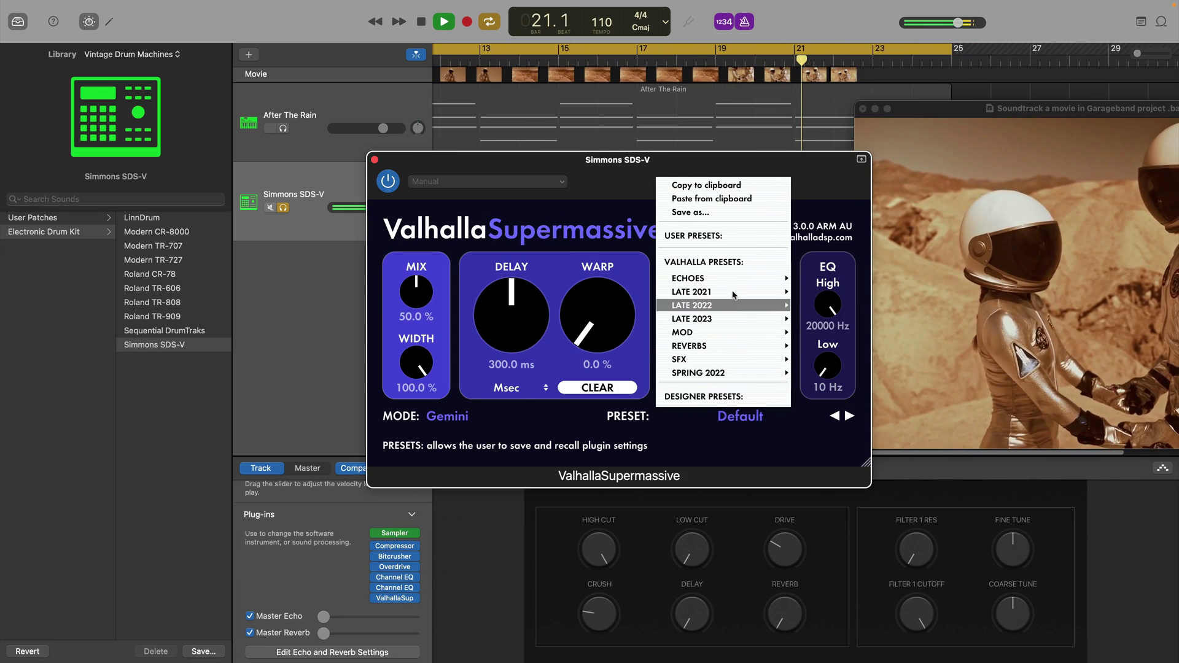
mouse_move(731, 305)
mouse_move(738, 345)
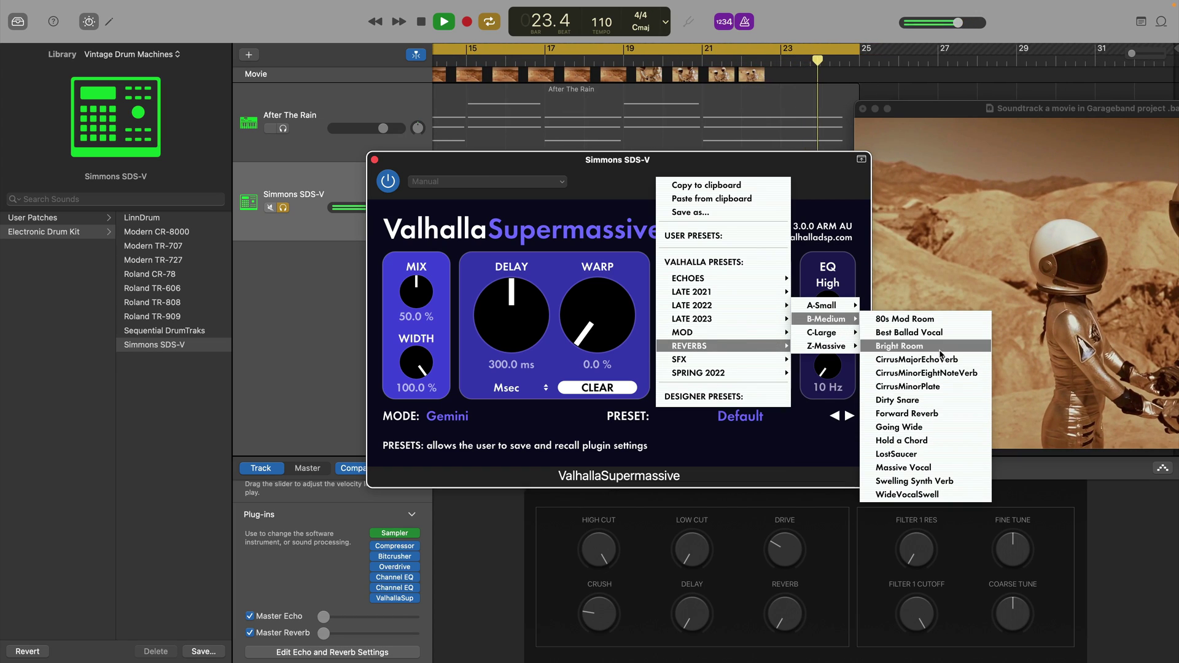
click(941, 348)
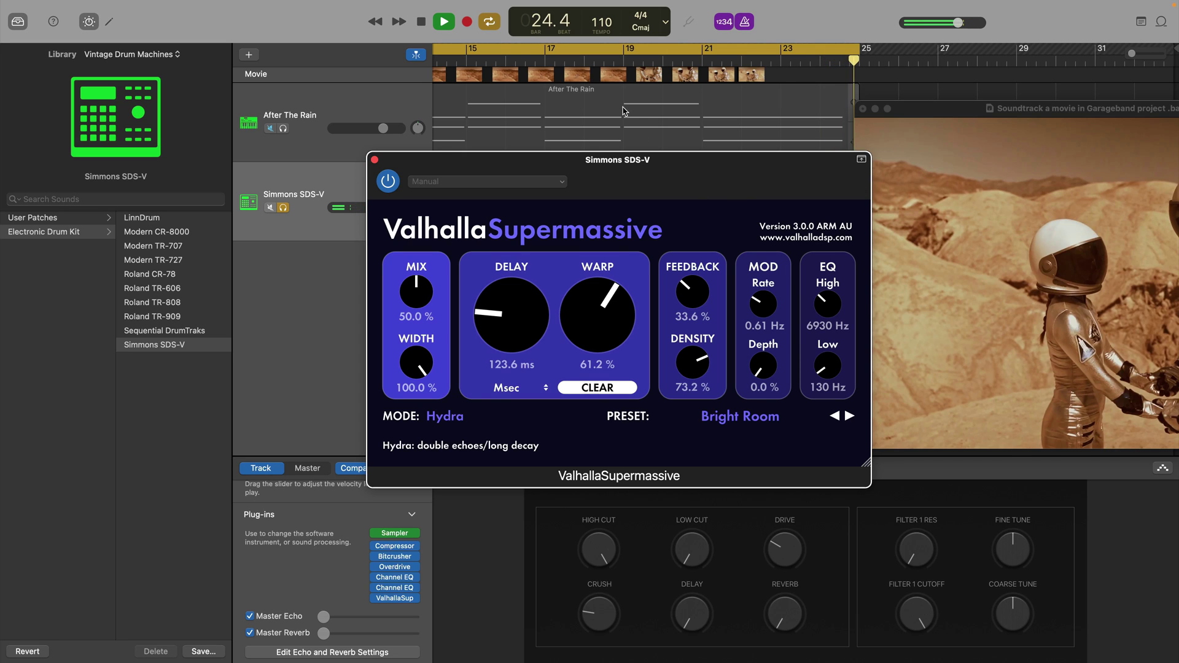
click(738, 61)
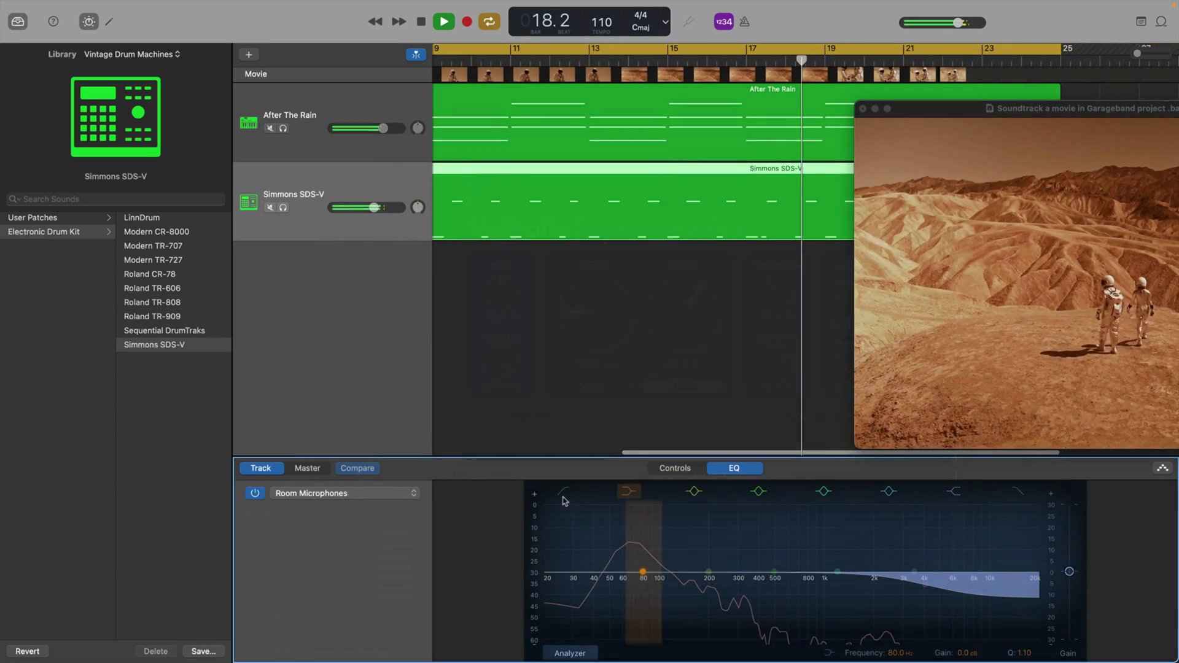
Apply a low-cut filter at about 70 Hz to the Simmons SDS-V track's EQ and move the movie window out of the way.
drag(549, 581, 625, 572)
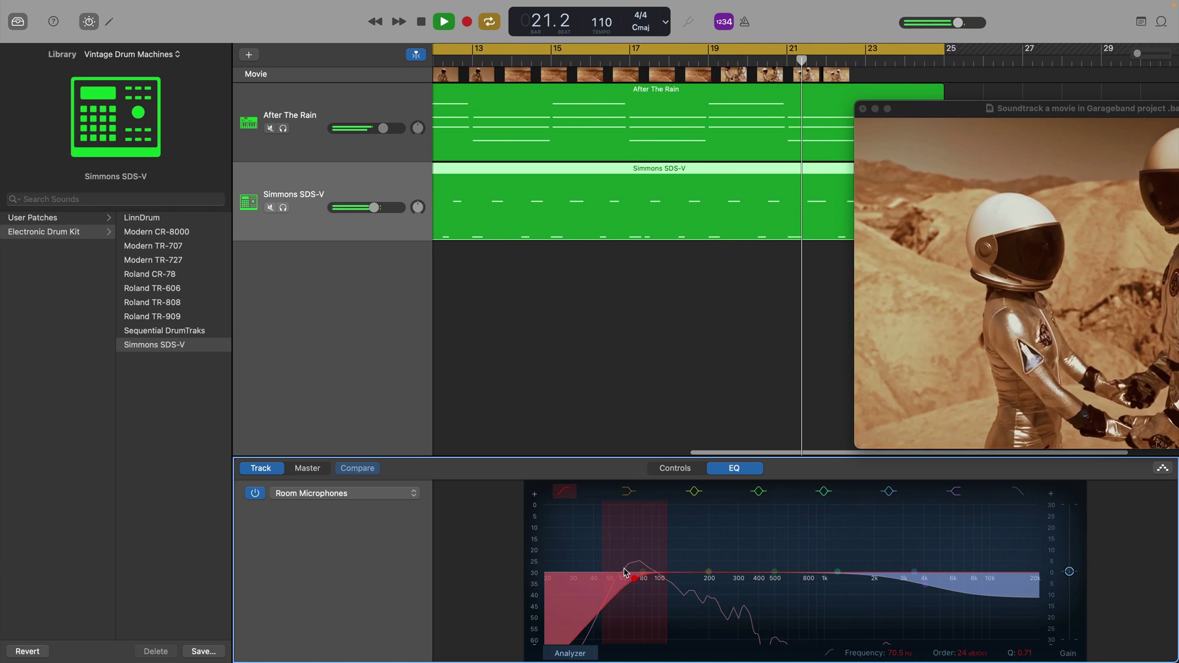
drag(925, 119, 686, 212)
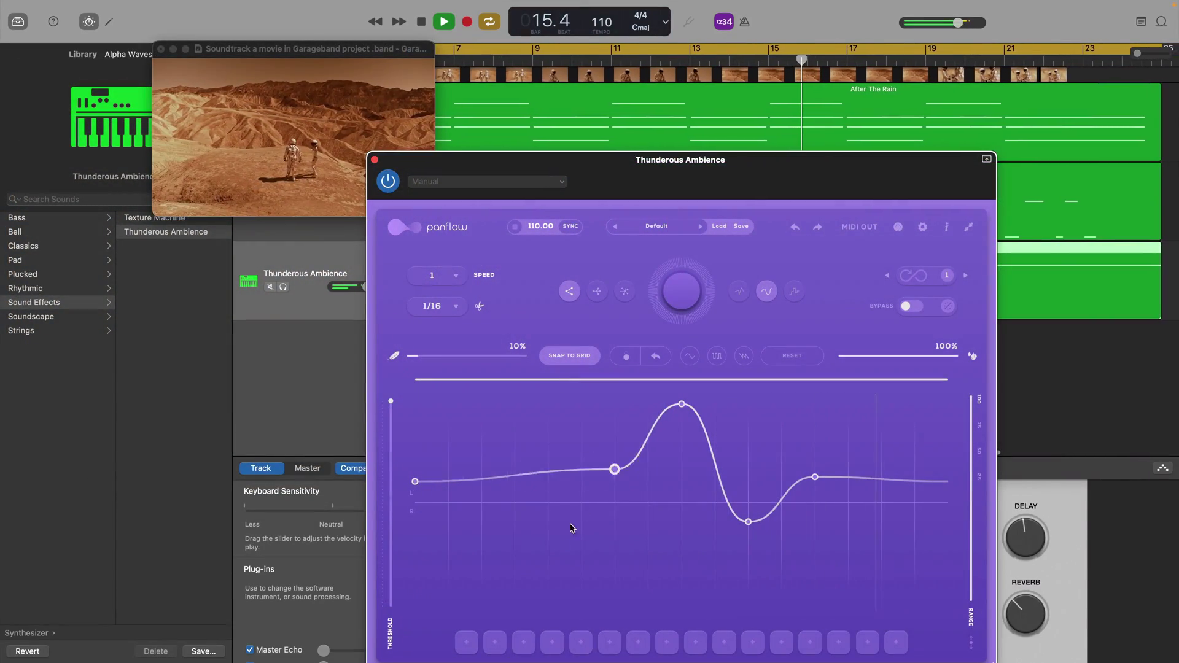
Reshape the panflow curve on the Thunderous Ambience track by pulling two of its nodes down to the opposite pan side.
drag(614, 469, 514, 606)
drag(748, 521, 813, 606)
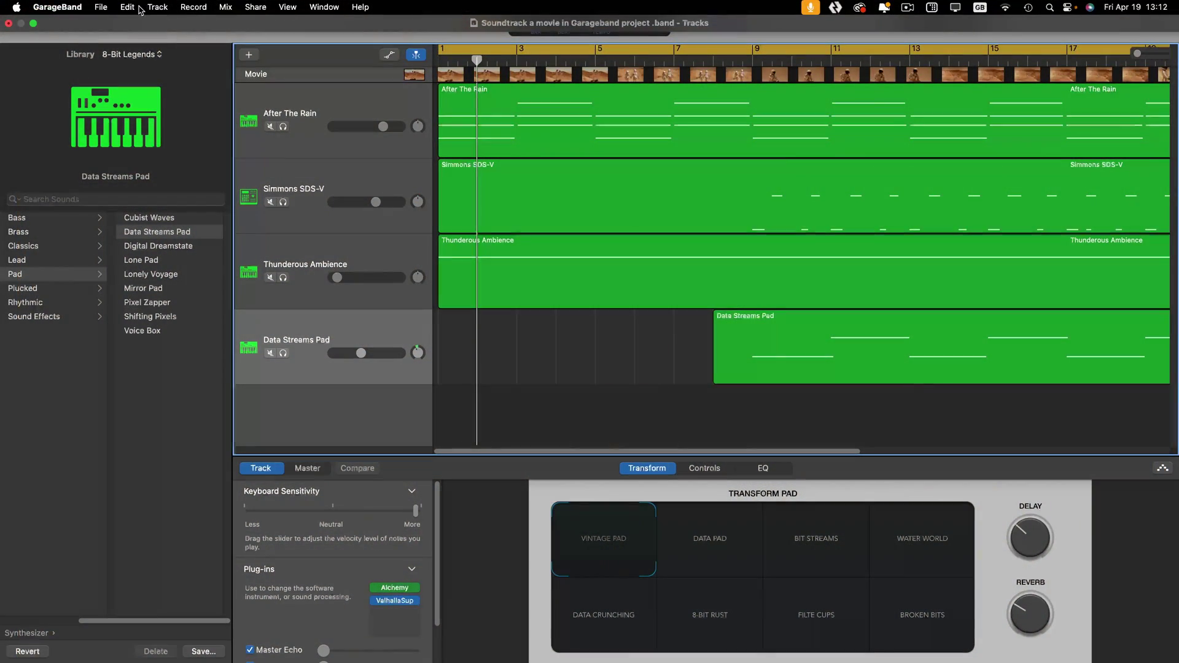
Export the project's audio to the movie as GarageBand Movie File .m4v on the Desktop with the HD 1080p preset.
click(102, 7)
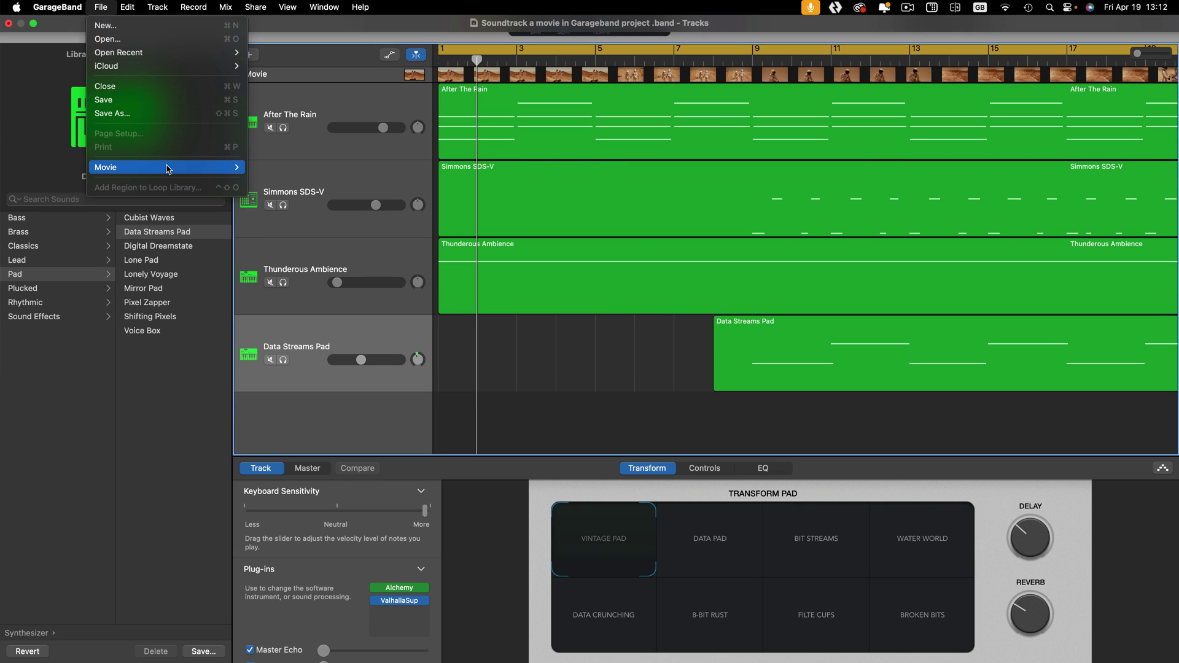
mouse_move(169, 170)
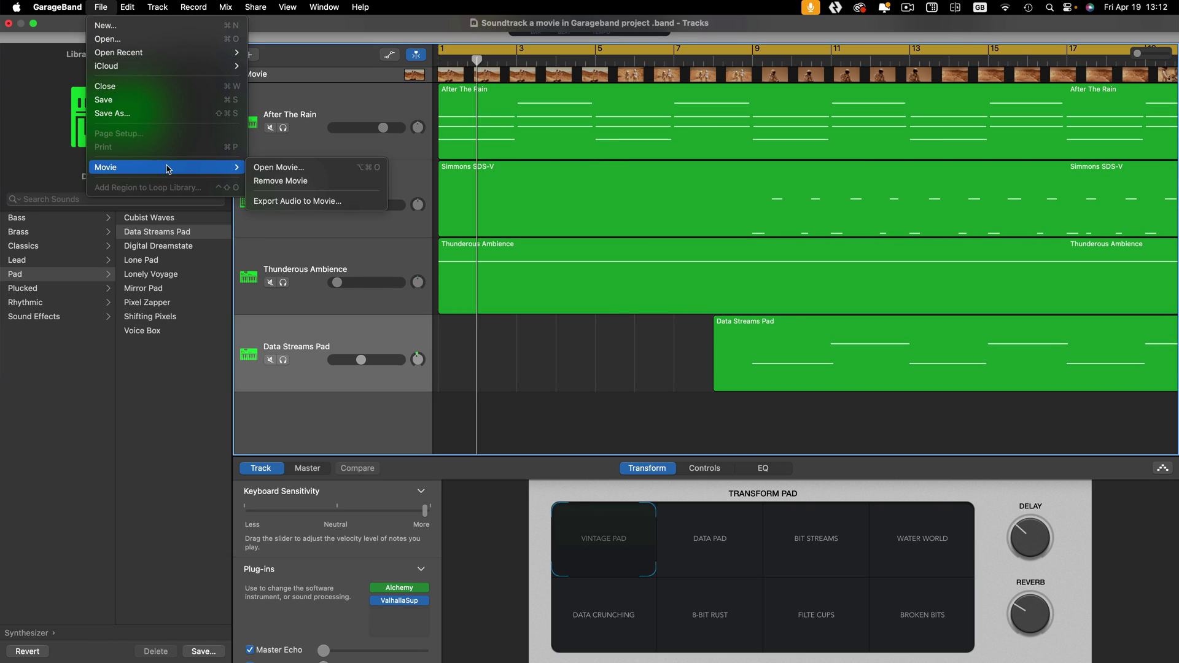
click(366, 207)
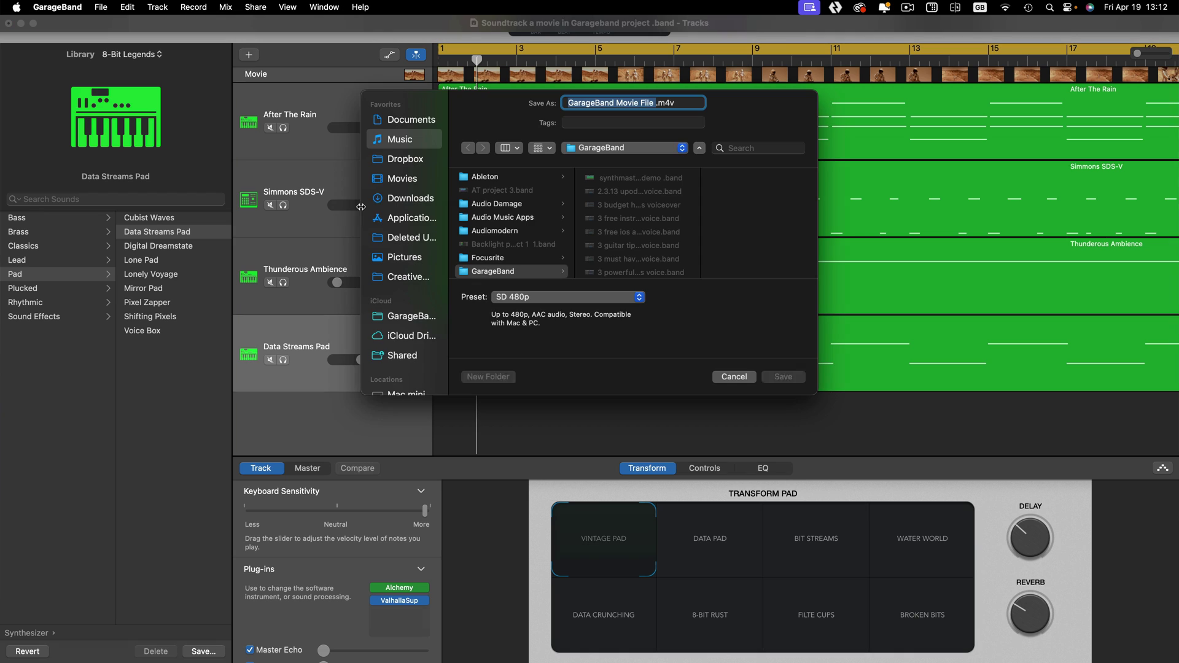
click(574, 297)
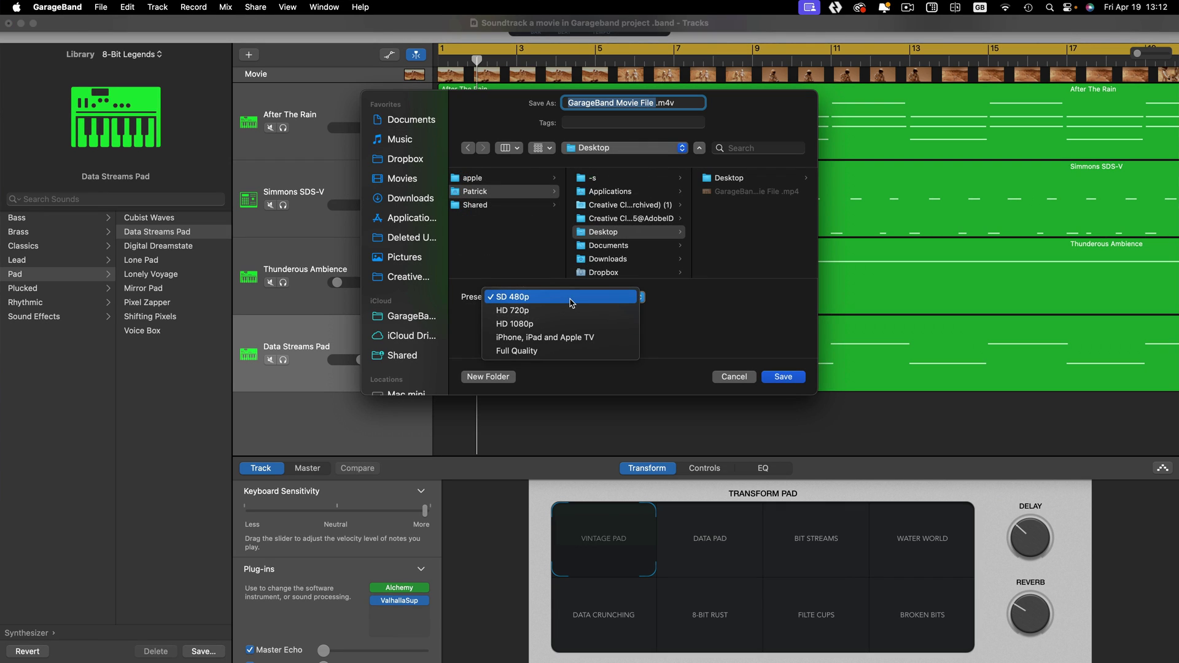
click(626, 324)
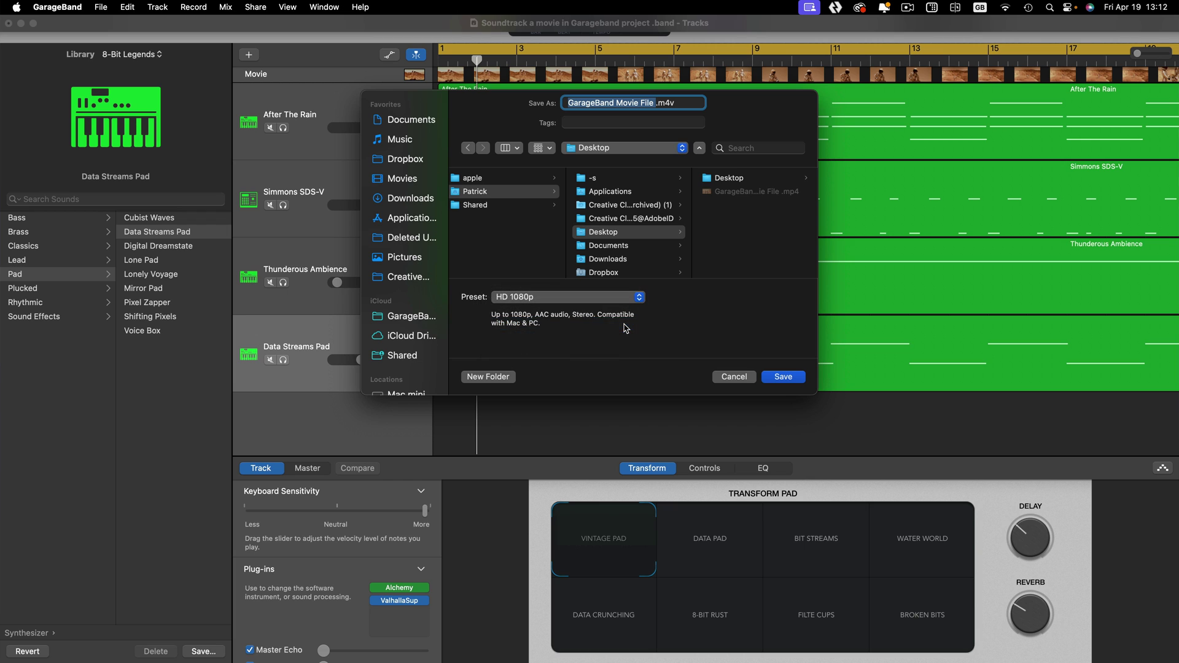
click(784, 377)
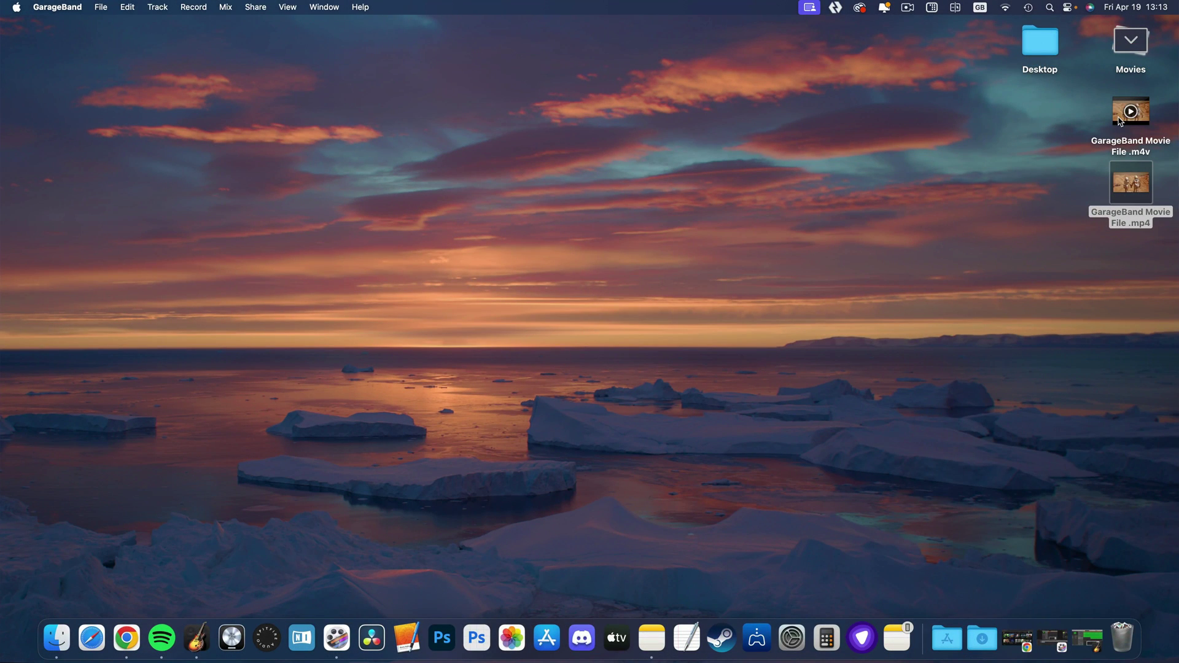
Open the exported GarageBand Movie File .m4v from the desktop in VLC media player.
double_click(1120, 121)
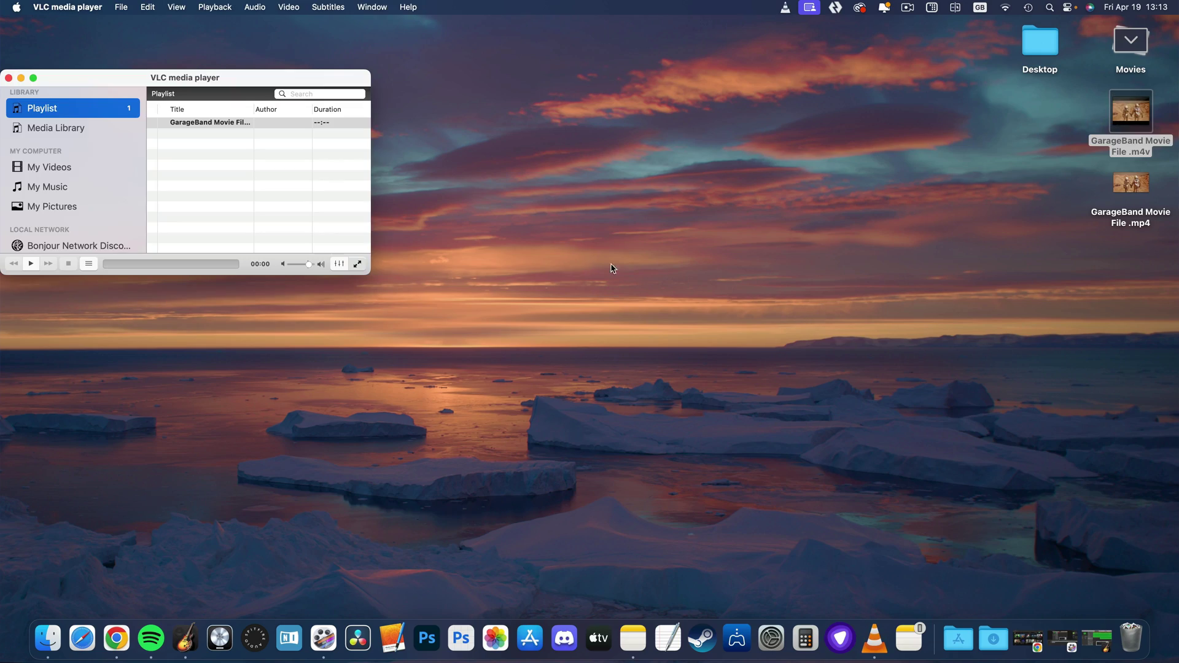